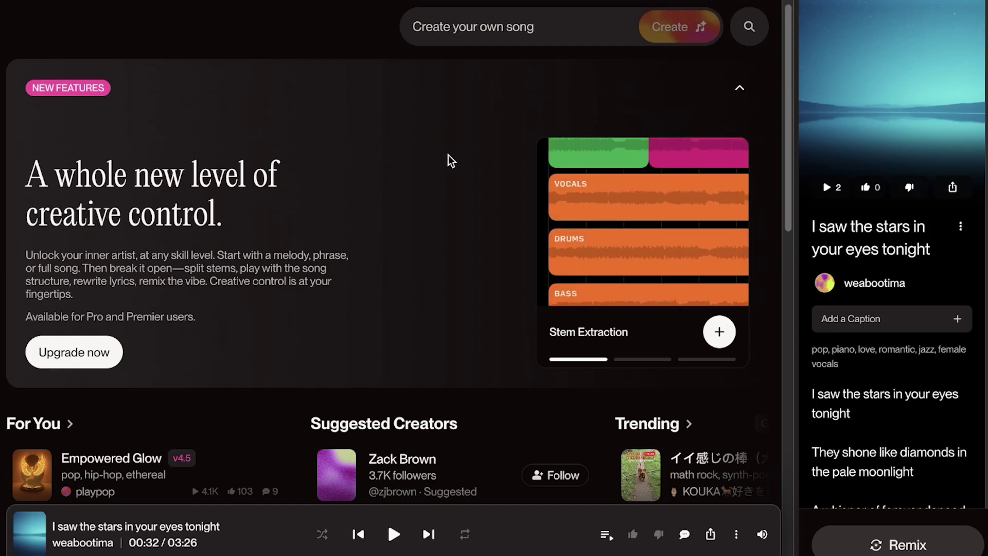
# Open the Create page in its Simple describe-your-song form
pyautogui.scroll(-1, 445, 159)
pyautogui.scroll(-1, 437, 169)
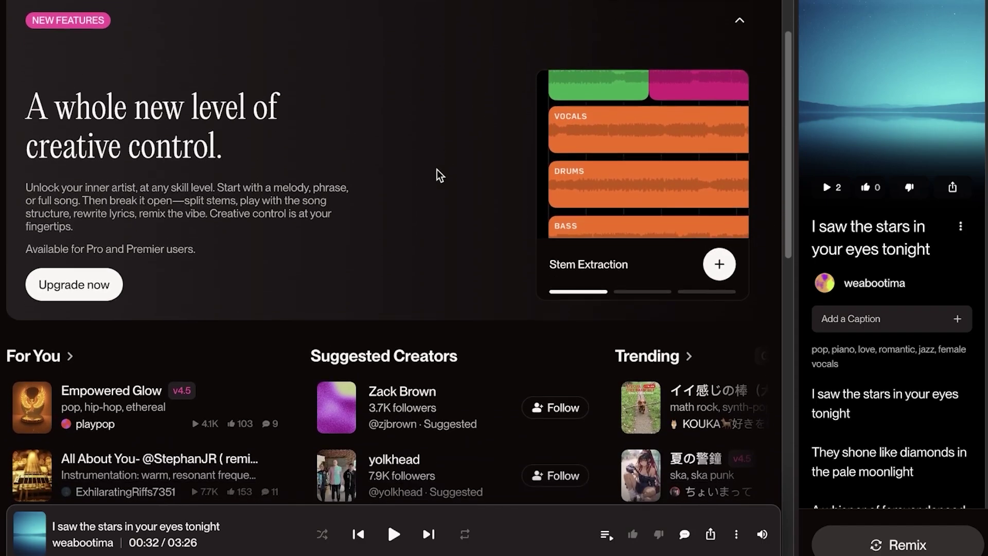
pyautogui.scroll(-2, 437, 171)
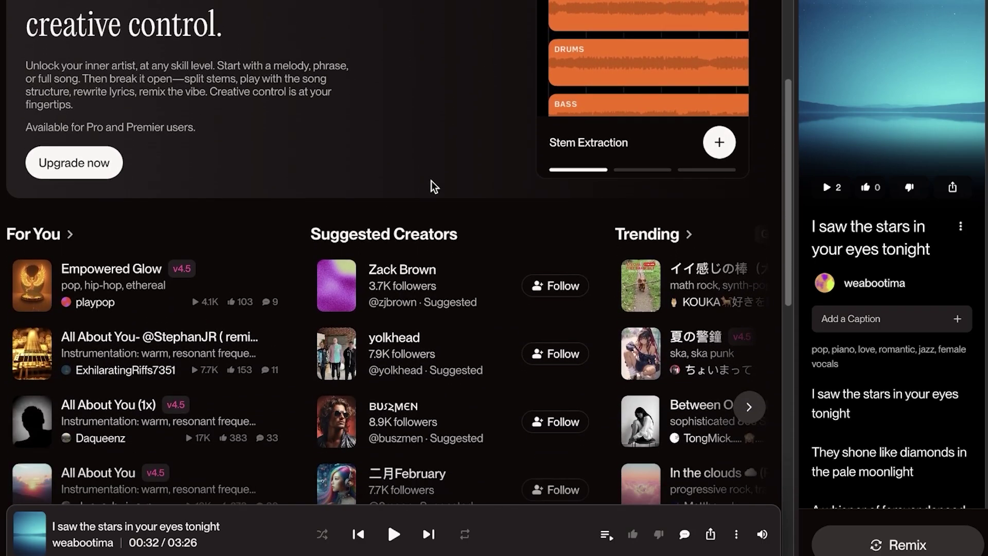
pyautogui.scroll(-1, 431, 186)
pyautogui.scroll(-1, 431, 192)
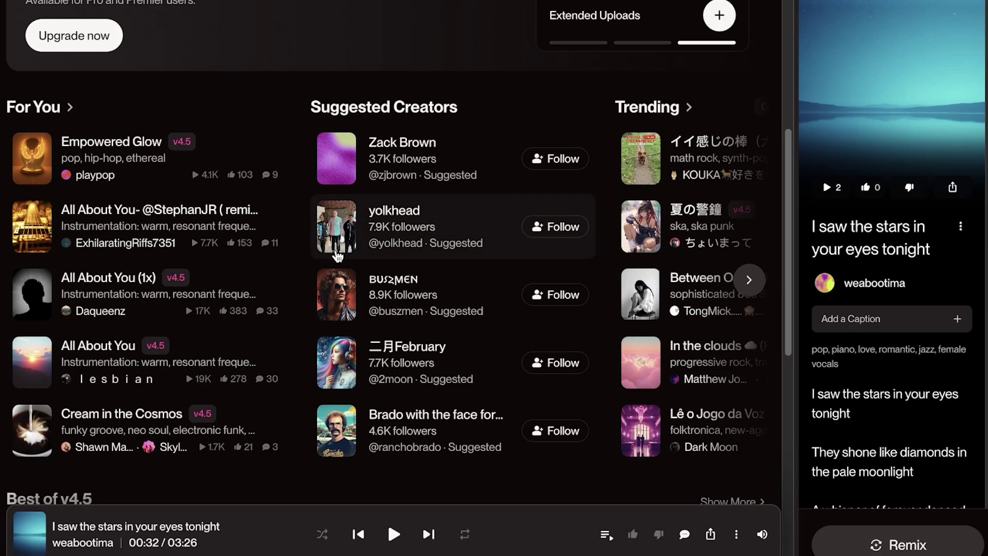
pyautogui.scroll(-1, 357, 266)
pyautogui.scroll(-1, 330, 297)
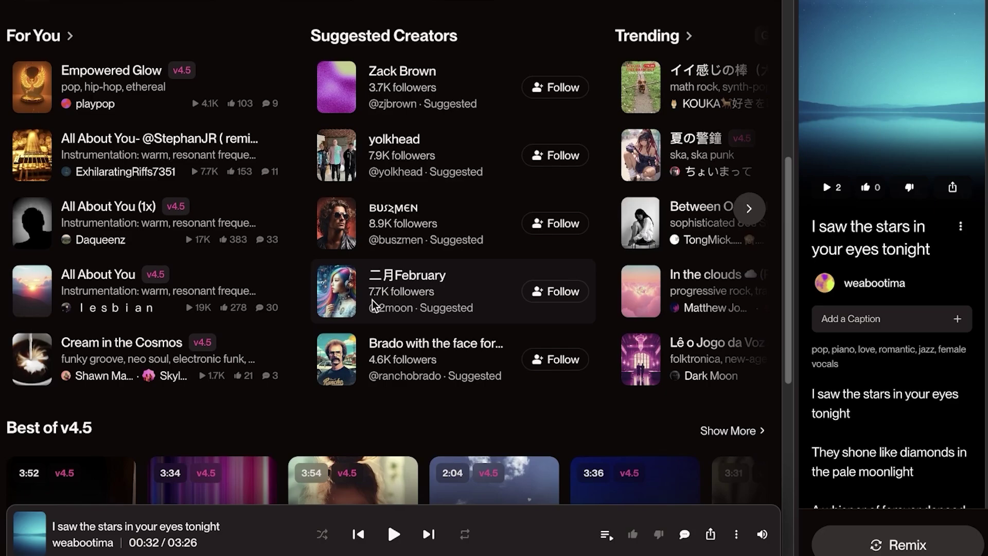
pyautogui.scroll(-8, 372, 298)
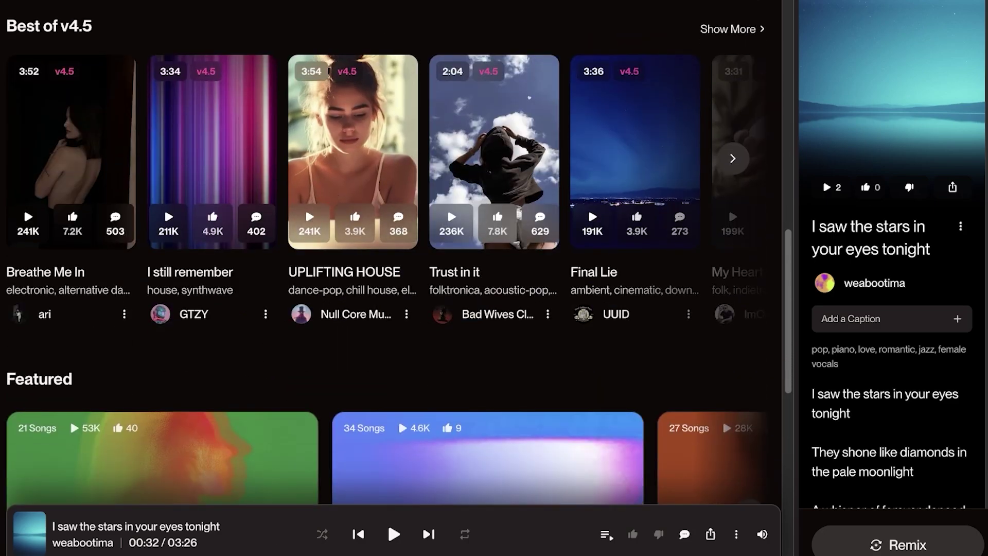
pyautogui.scroll(-3, 282, 401)
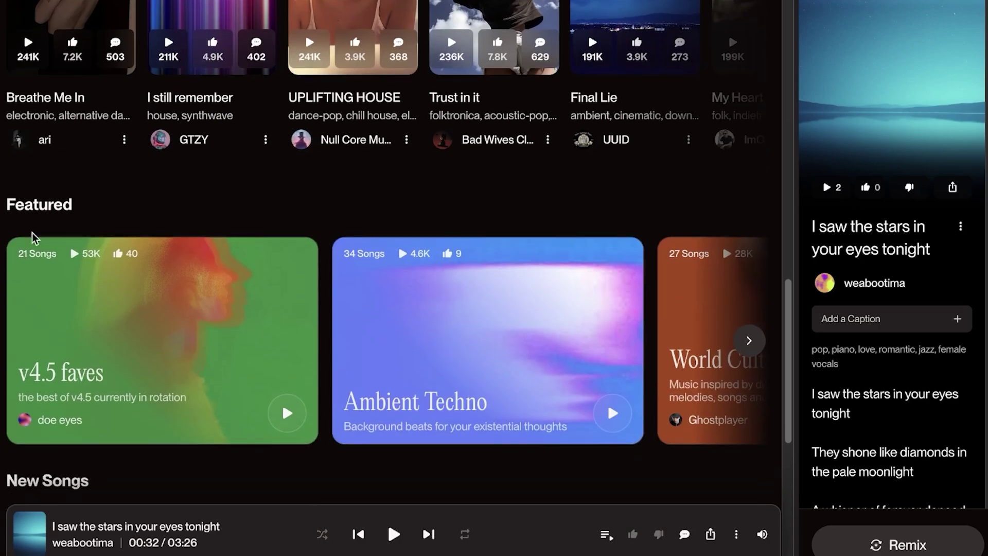
pyautogui.scroll(15, 135, 238)
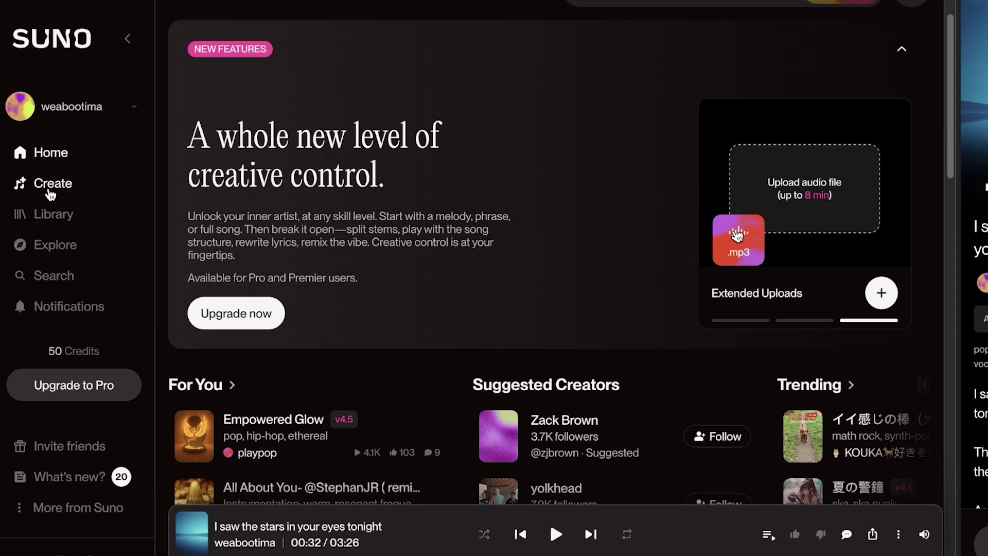
pyautogui.click(51, 192)
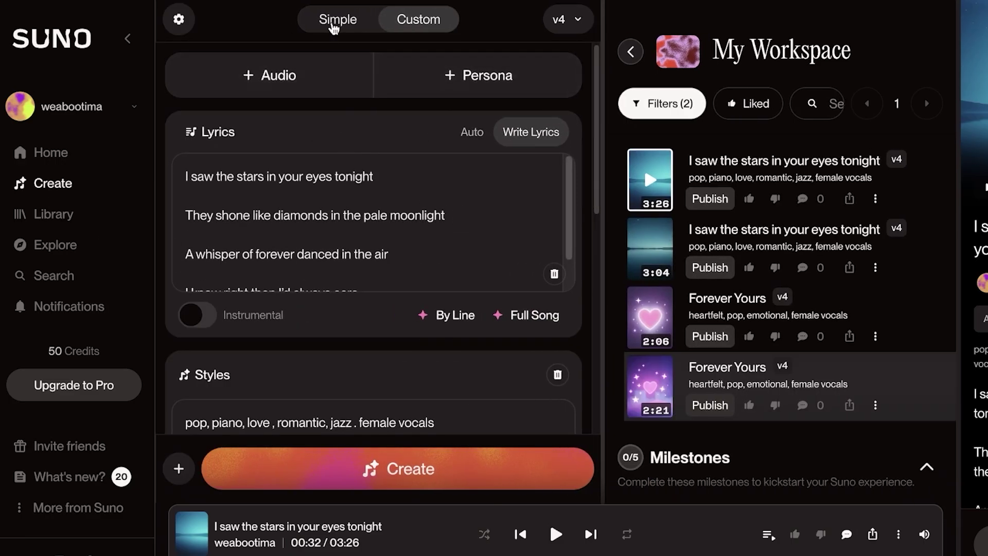
pyautogui.click(337, 20)
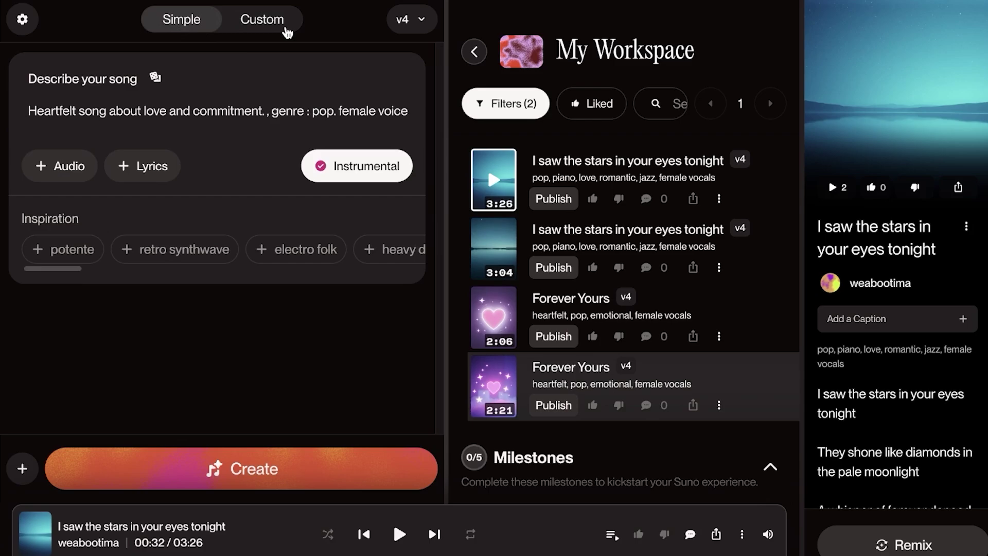
# Look through the model versions list and keep v4 selected
pyautogui.click(421, 23)
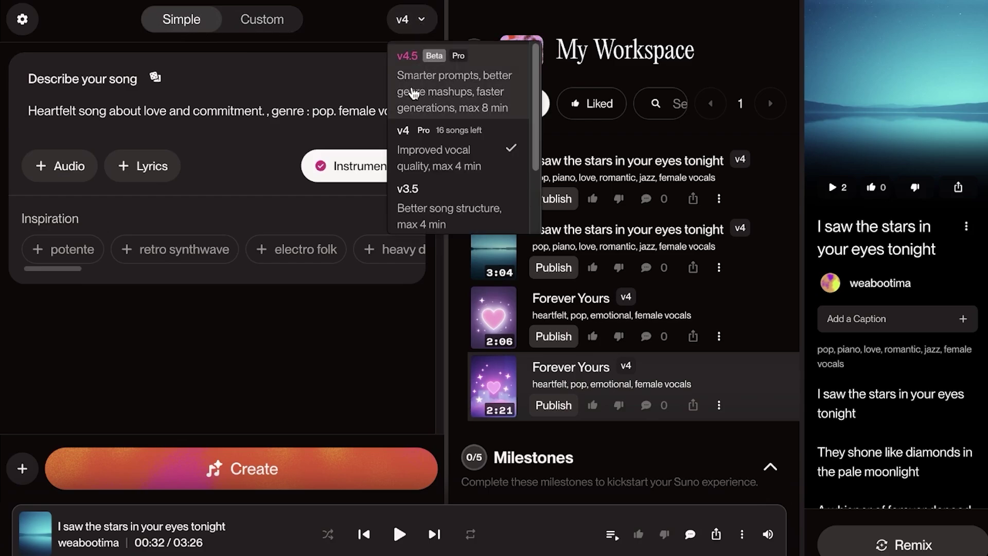
pyautogui.scroll(-2, 446, 198)
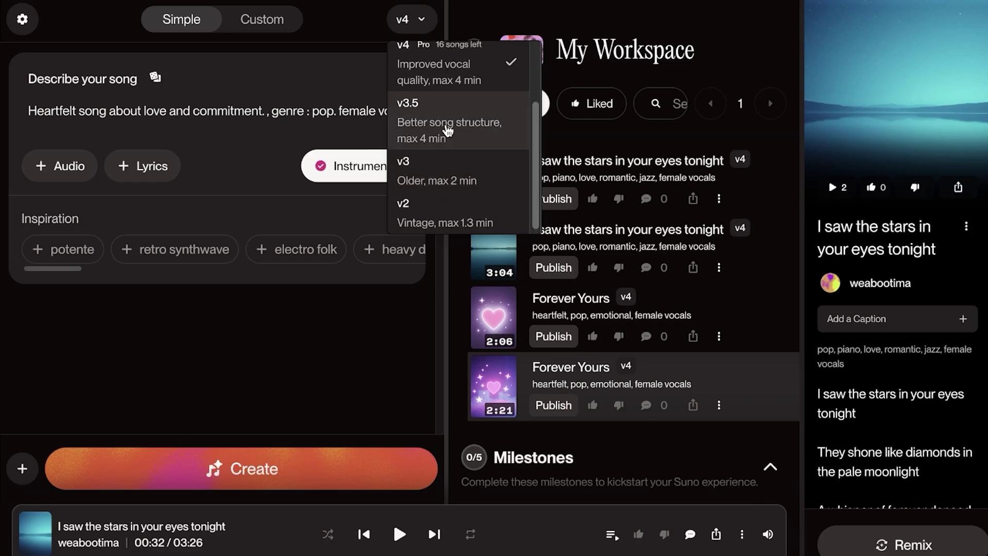
pyautogui.scroll(1, 451, 118)
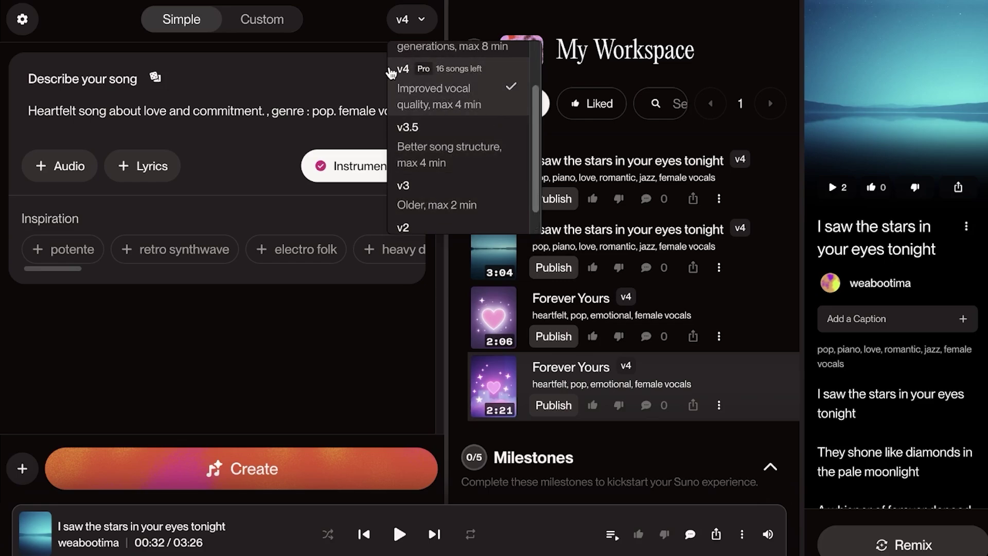
pyautogui.scroll(2, 444, 89)
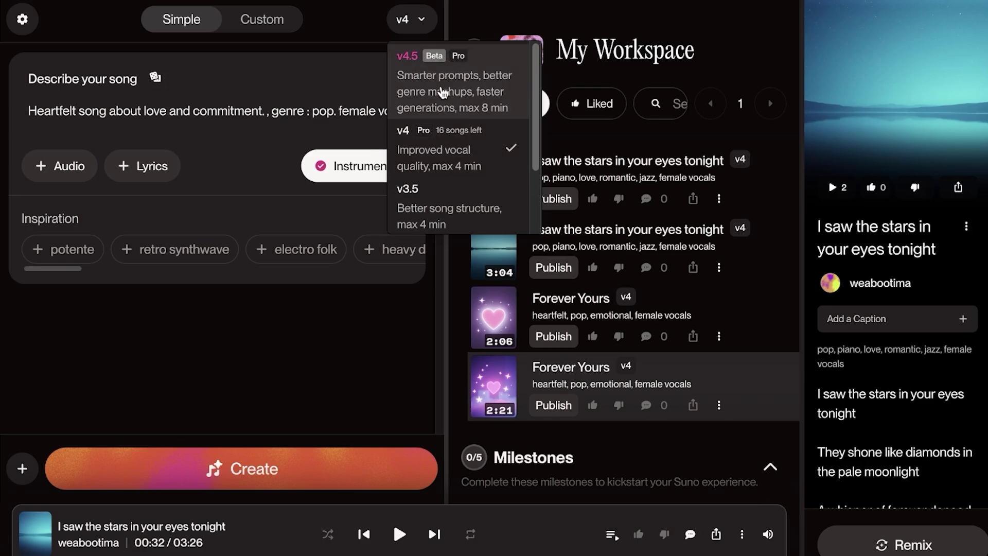
pyautogui.click(311, 21)
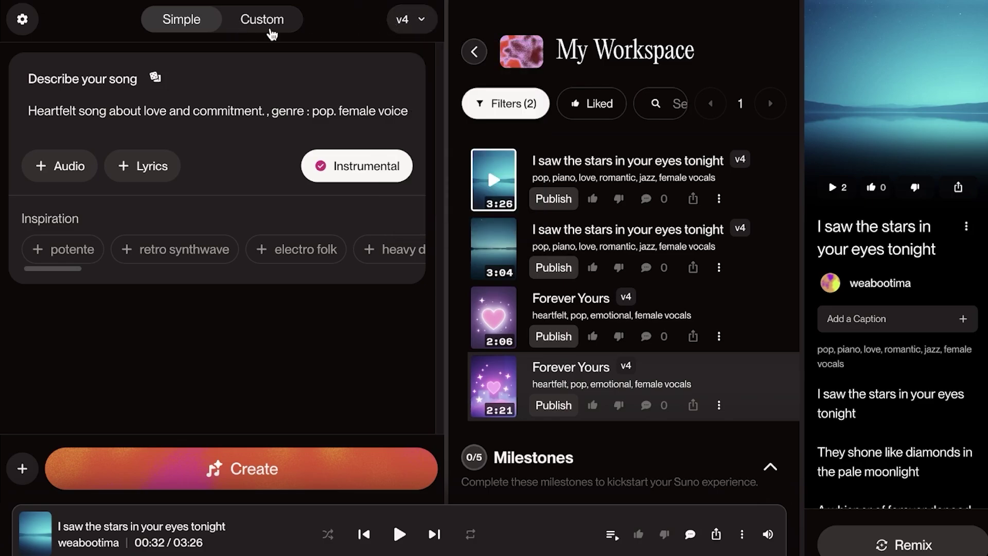
# Switch to the Custom form and delete the previous song's lyrics
pyautogui.click(272, 32)
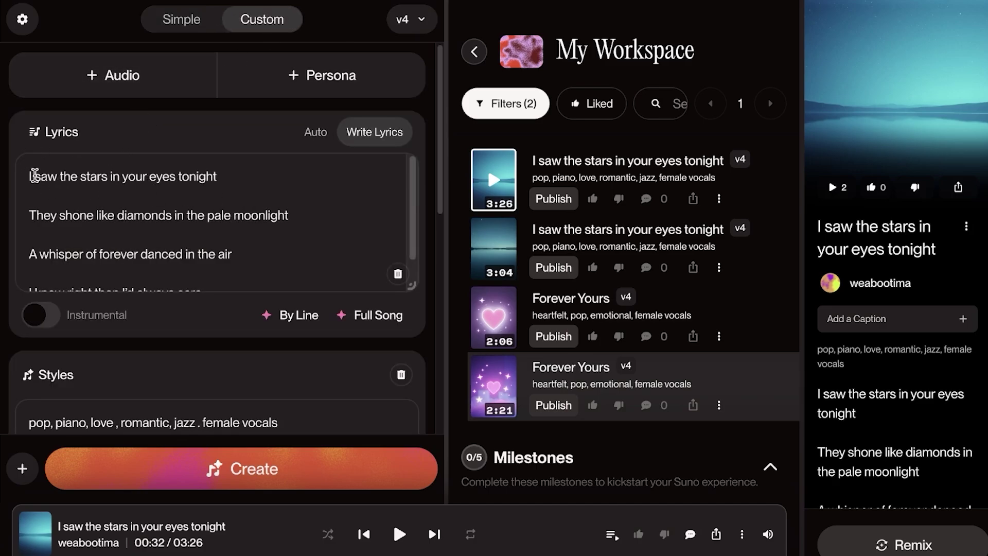
pyautogui.moveTo(34, 176); pyautogui.dragTo(324, 371)
pyautogui.press('BackSpace')
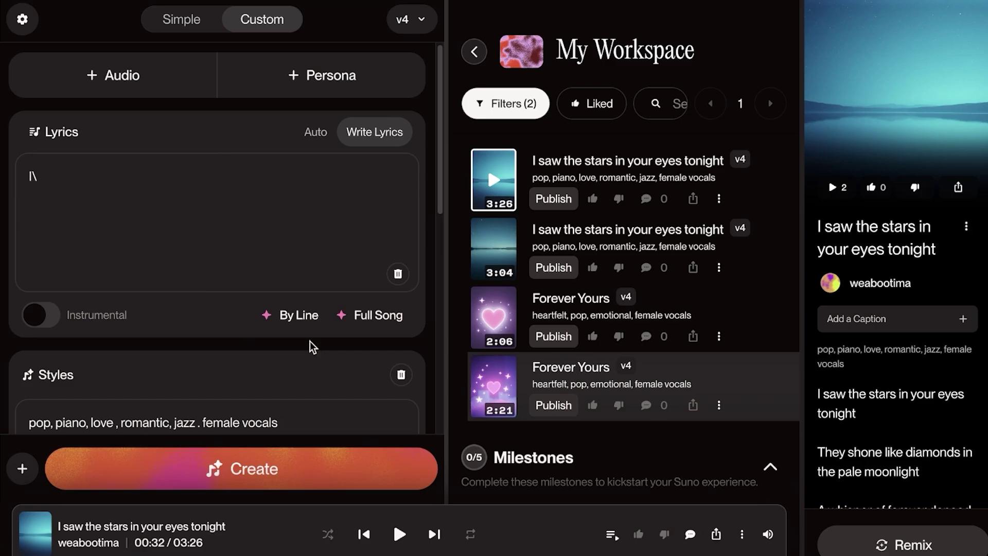
# Clear all the old style tags from the Styles field
pyautogui.scroll(-3, 397, 271)
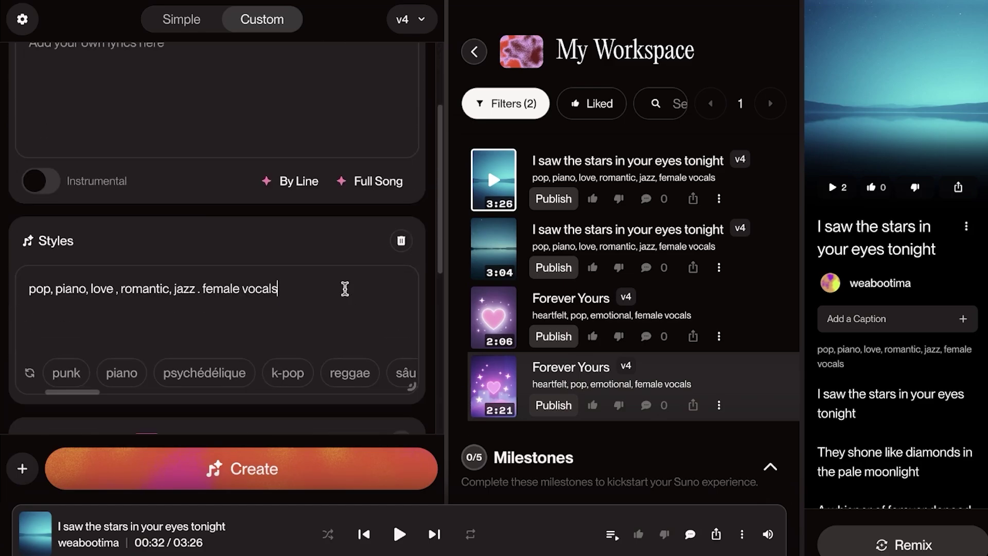
pyautogui.doubleClick(343, 288)
pyautogui.click(400, 242)
pyautogui.scroll(-4, 400, 257)
pyautogui.scroll(7, 397, 261)
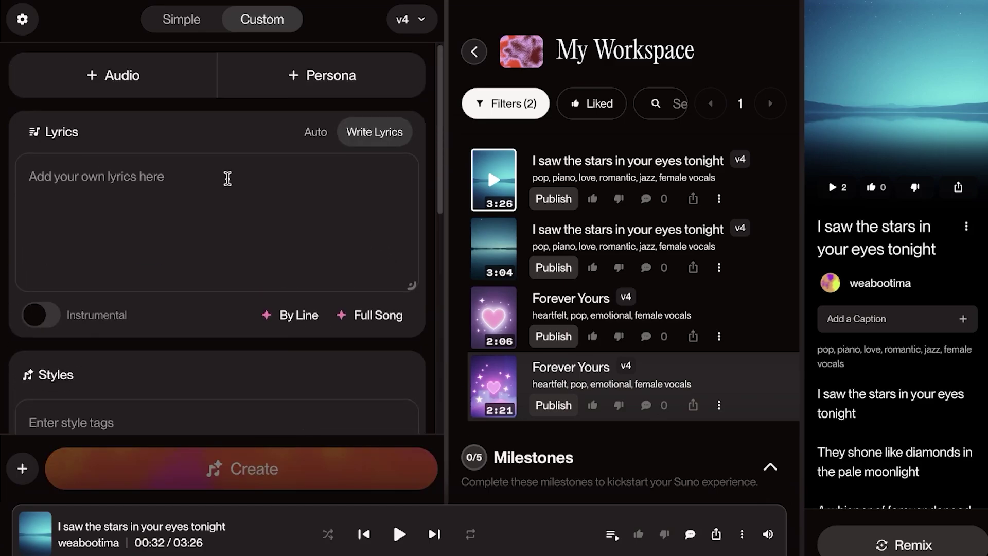
# Look at the Audio and Auto lyrics options, then return to Write Lyrics
pyautogui.click(92, 93)
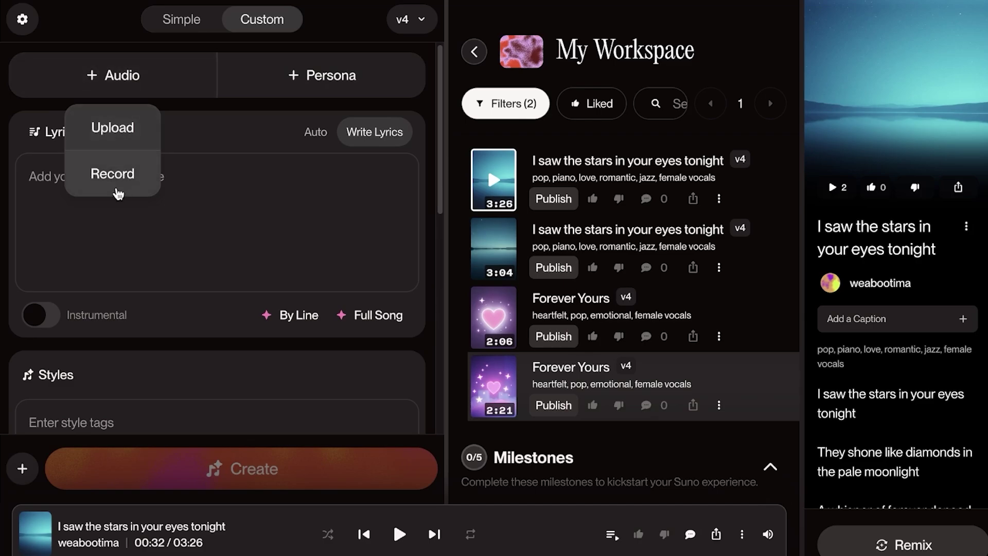
pyautogui.click(316, 133)
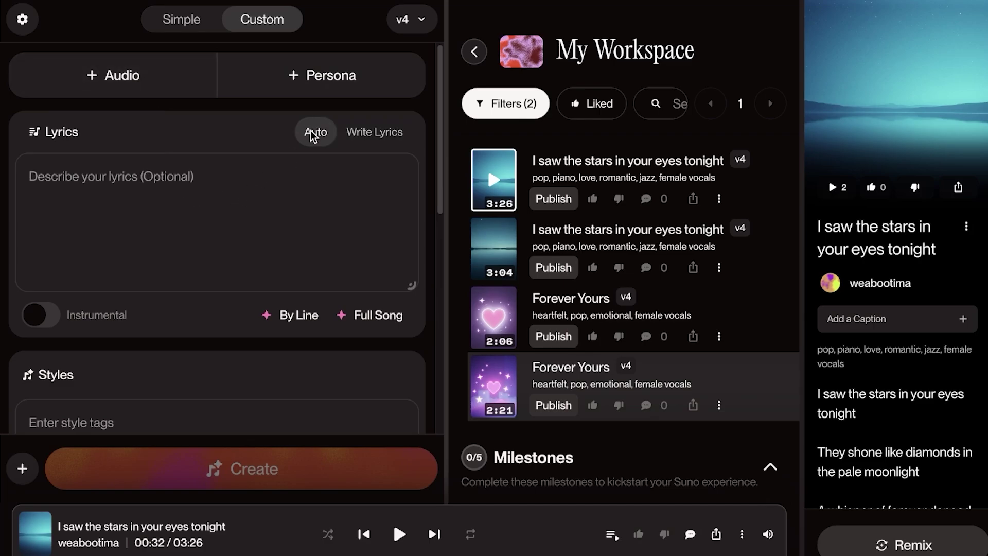
pyautogui.click(371, 133)
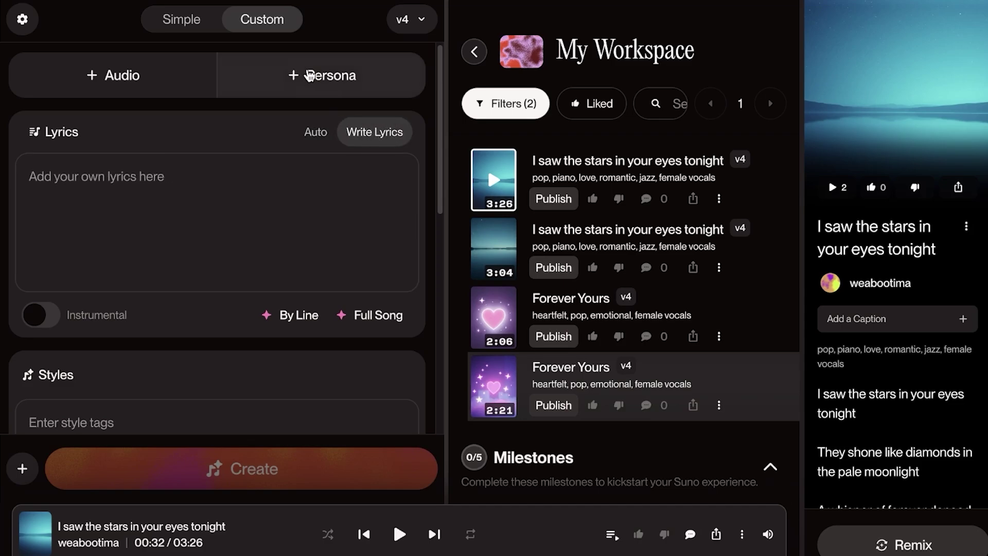
# Open the pricing overlay via + Persona to compare Free (50 credits), Pro $8 and Premier $24
pyautogui.click(310, 75)
pyautogui.scroll(-2, 684, 112)
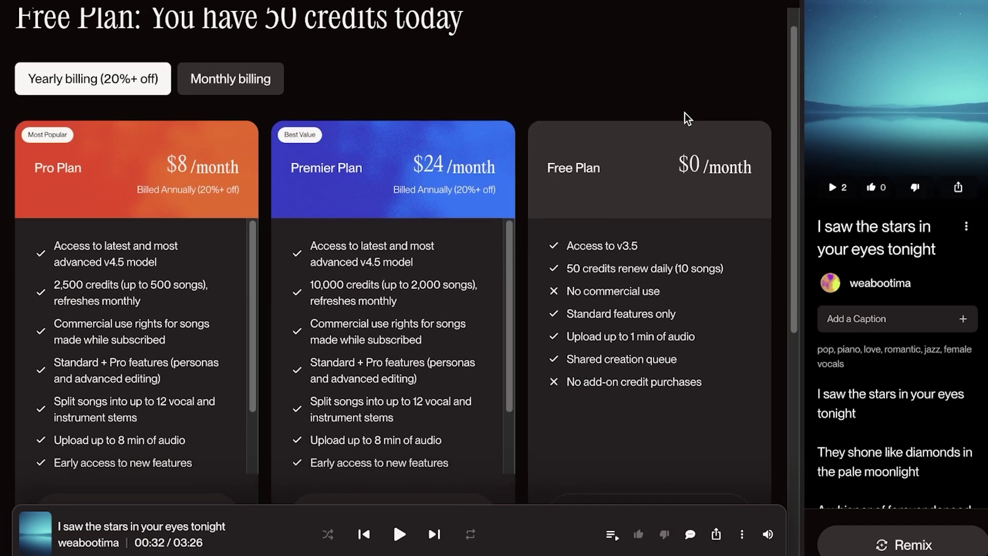
pyautogui.moveTo(818, 156)
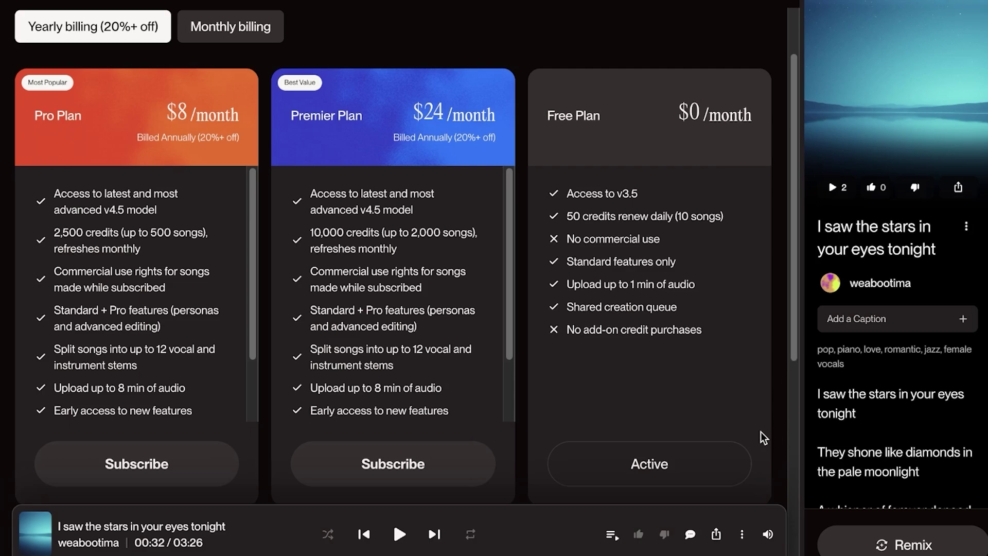
pyautogui.scroll(2, 711, 94)
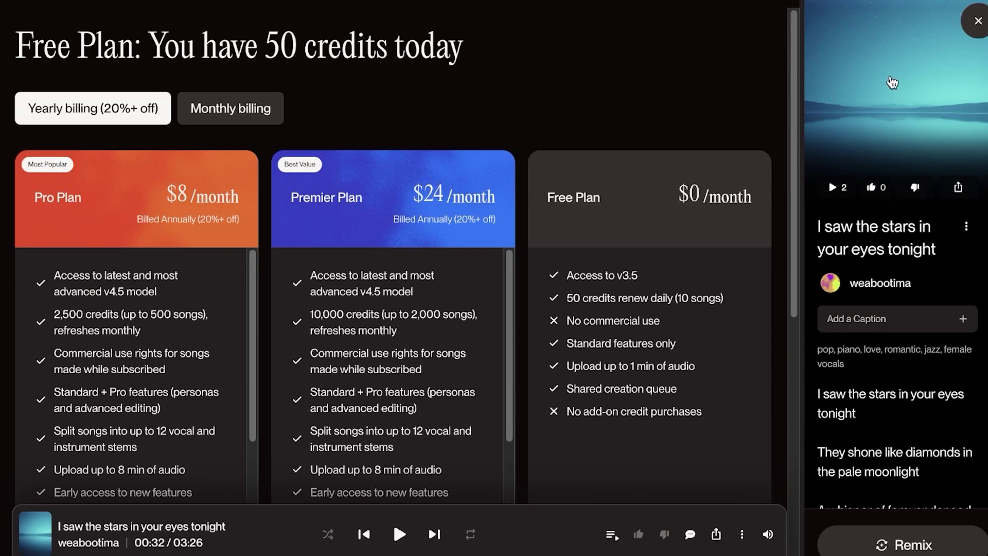
pyautogui.click(975, 21)
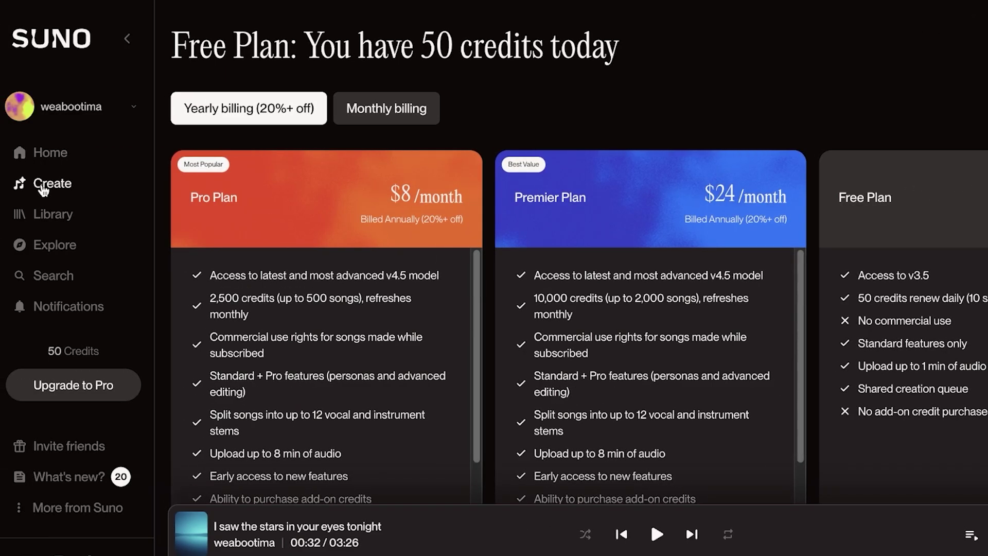
# Return to the Create page in Custom form, dismissing the add-audio options
pyautogui.click(46, 185)
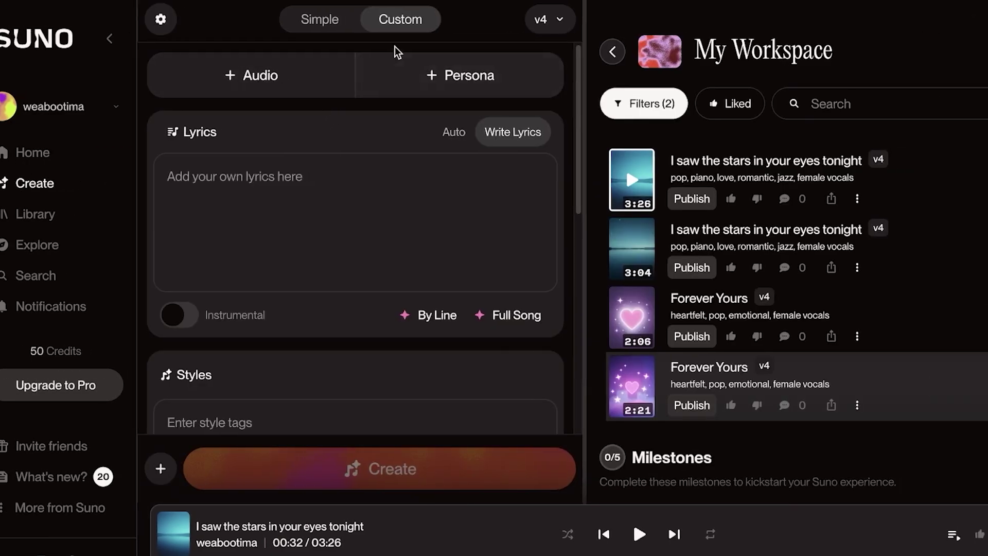
pyautogui.click(337, 19)
pyautogui.click(405, 21)
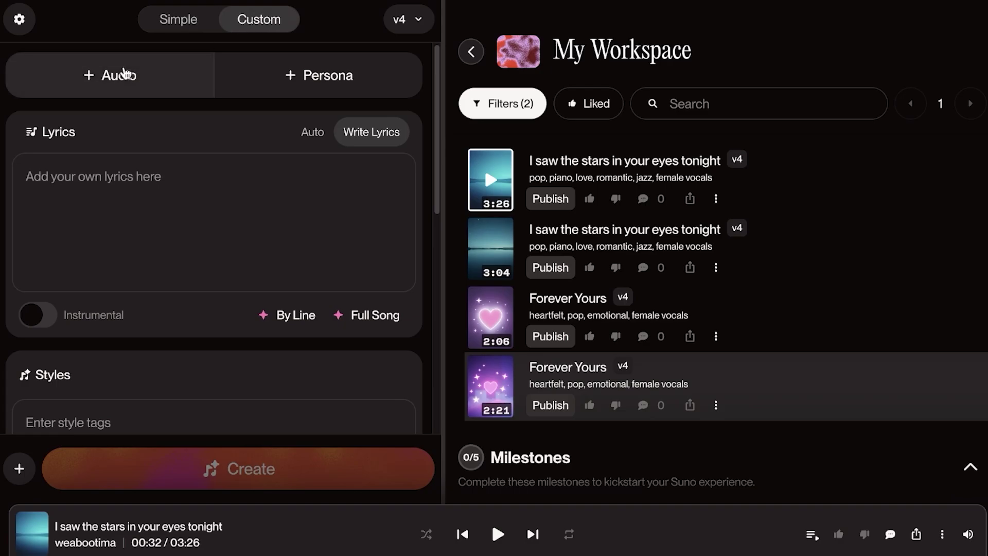
pyautogui.click(126, 73)
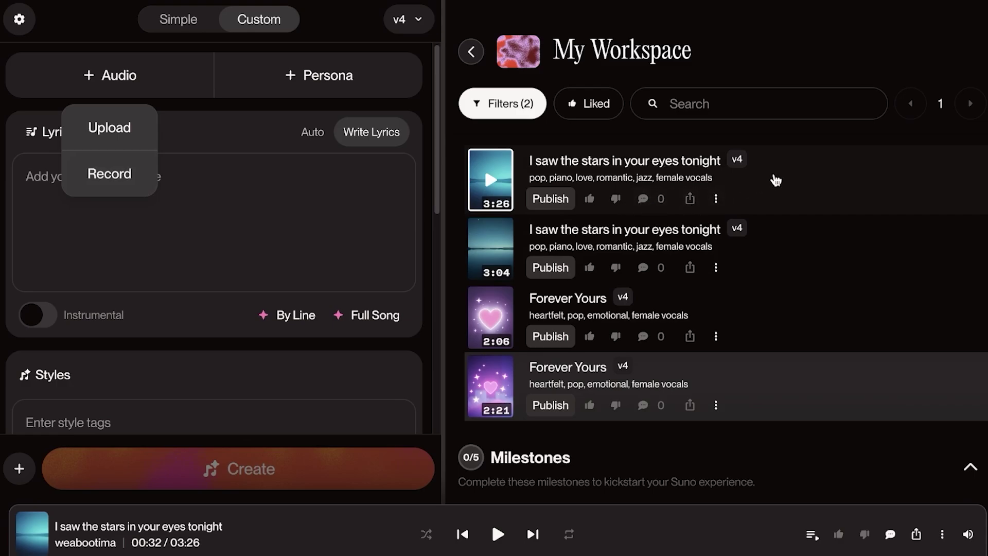
pyautogui.click(776, 180)
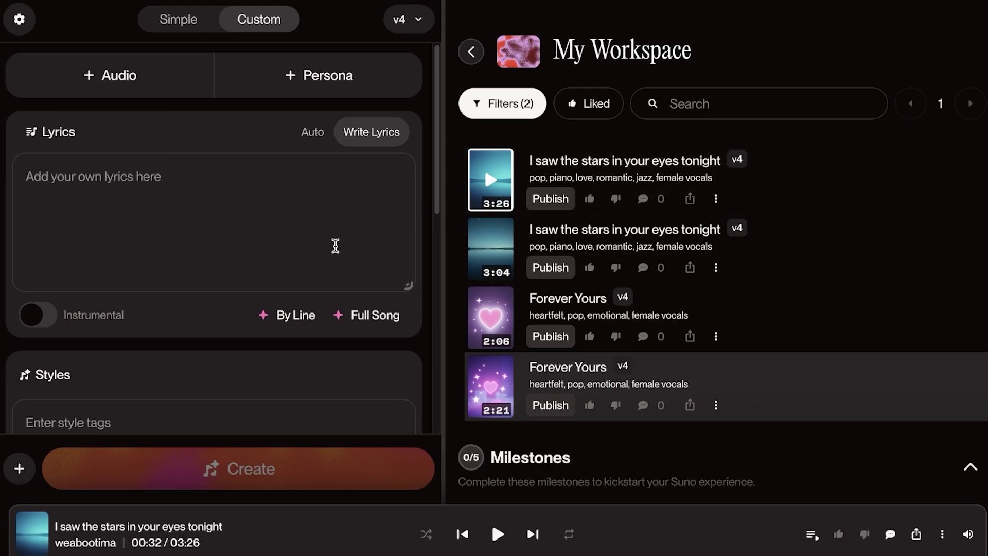
# Generate full-song AI lyrics from the prompt 'cute kids congs'
pyautogui.click(390, 316)
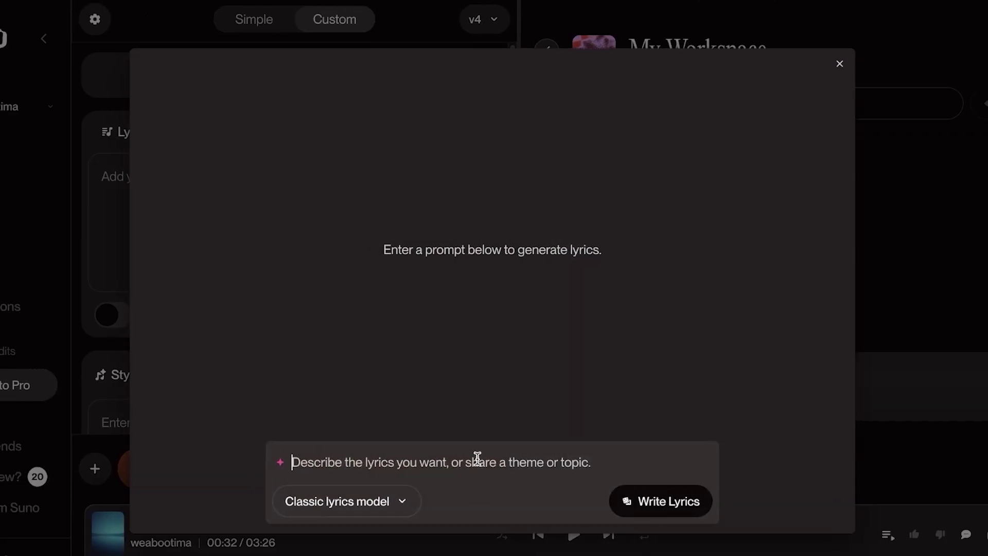
pyautogui.write('c')
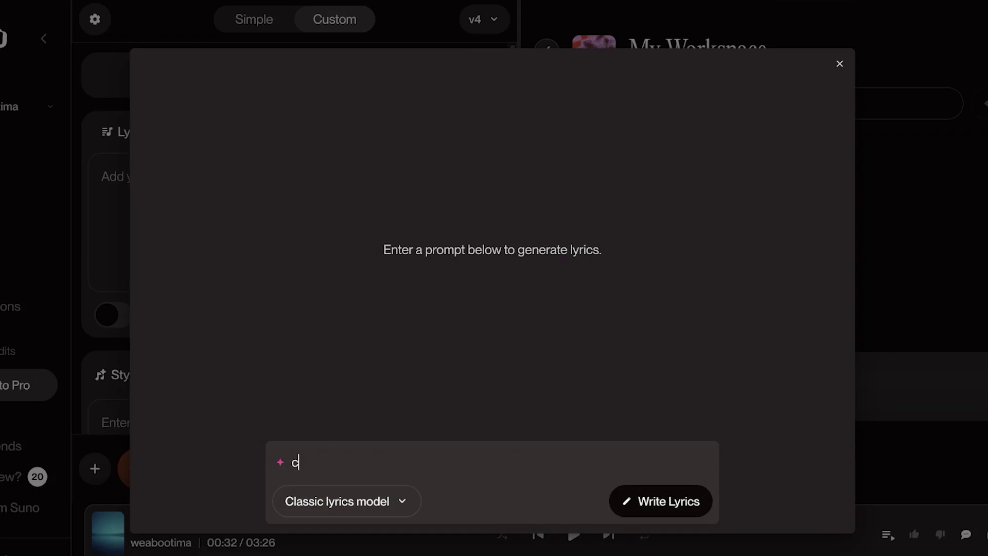
pyautogui.write('ute kids congs')
pyautogui.press('Return')
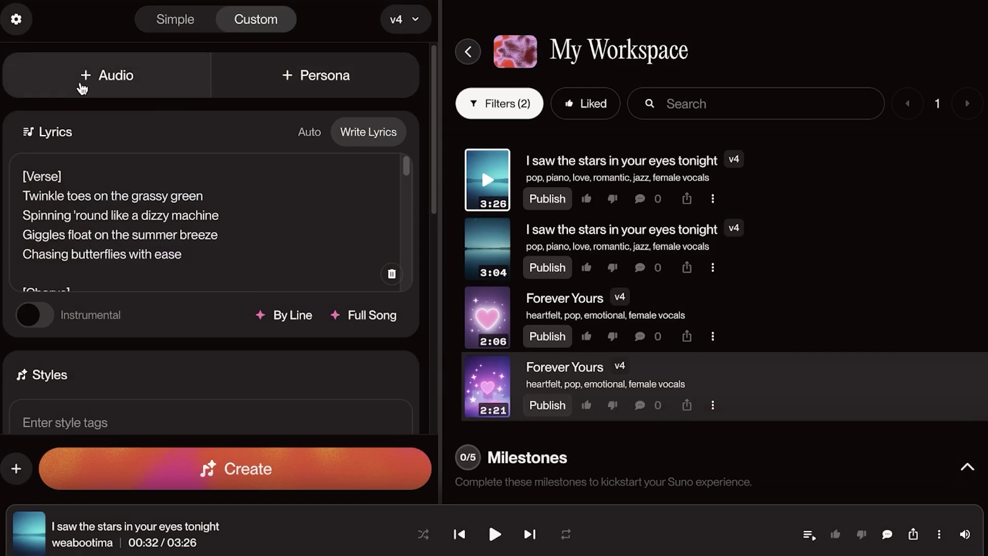
# Record a 14.1-second voice clip with + Audio > Record, then save and upload it
pyautogui.click(103, 87)
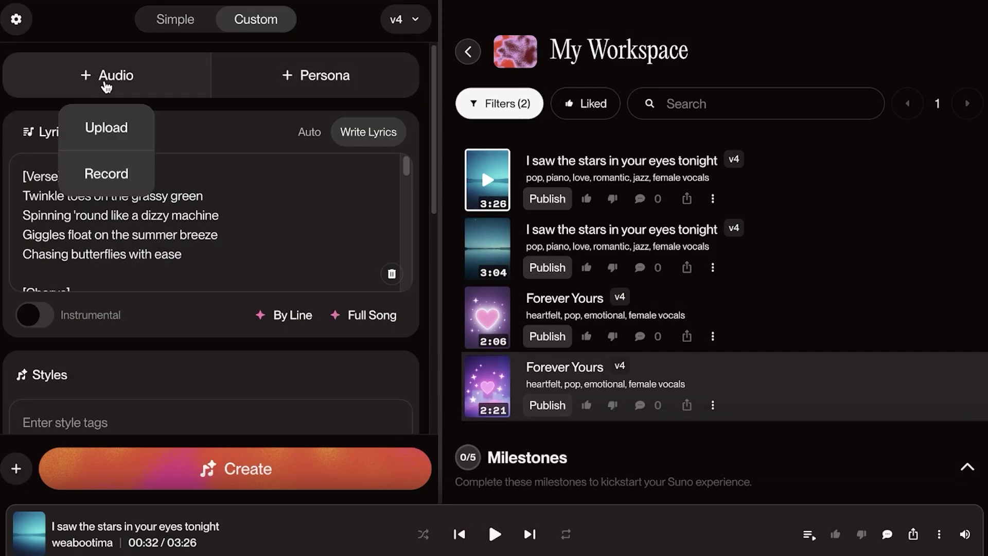
pyautogui.click(118, 180)
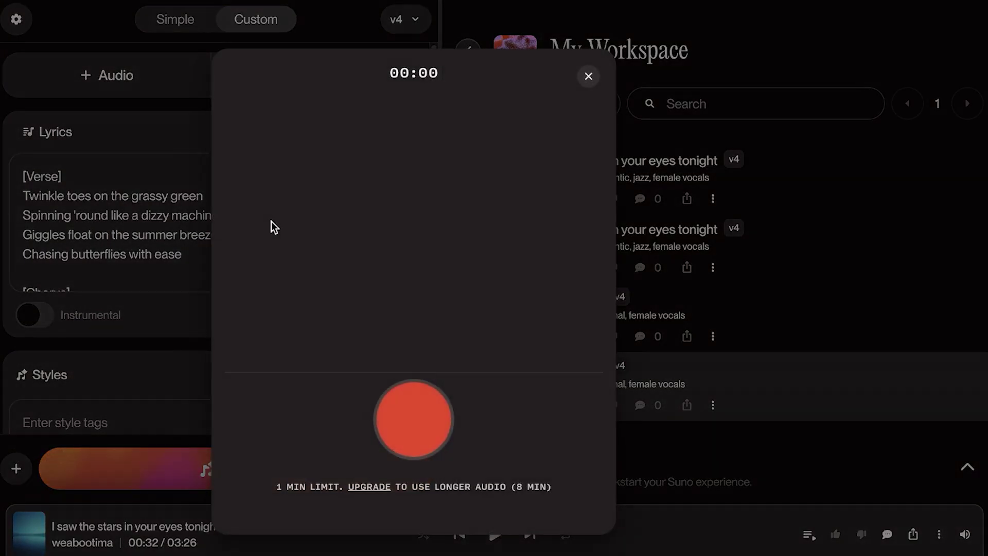
pyautogui.click(669, 77)
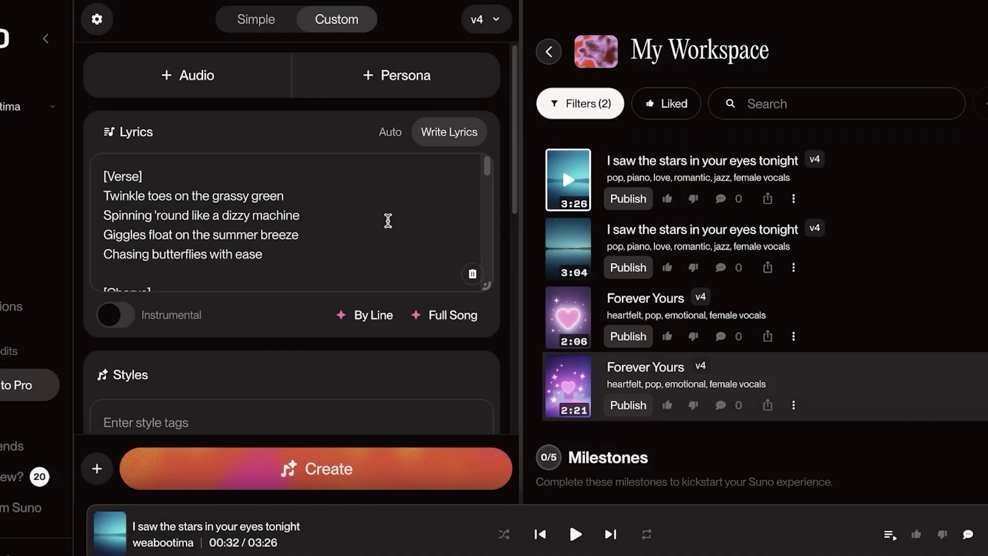
pyautogui.click(175, 92)
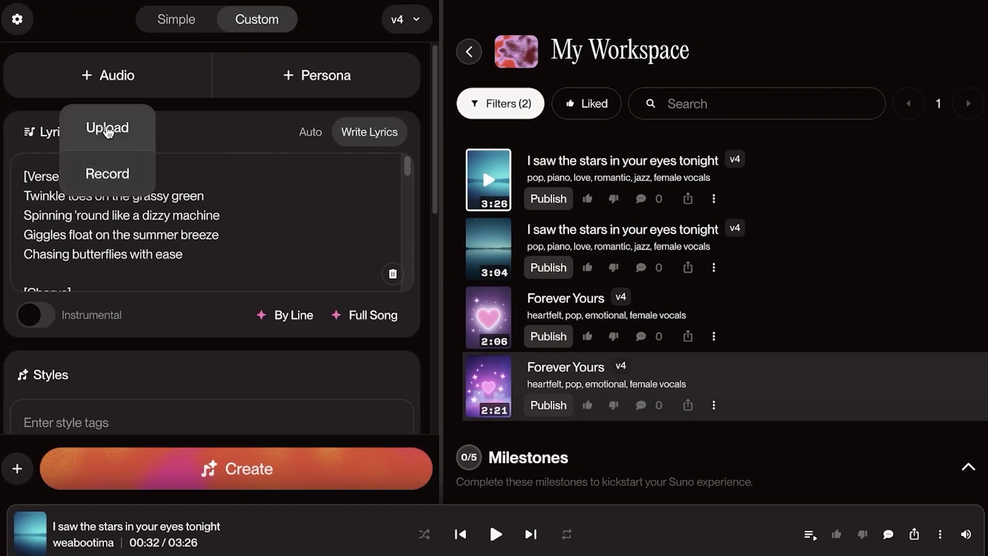
pyautogui.click(107, 174)
pyautogui.click(426, 437)
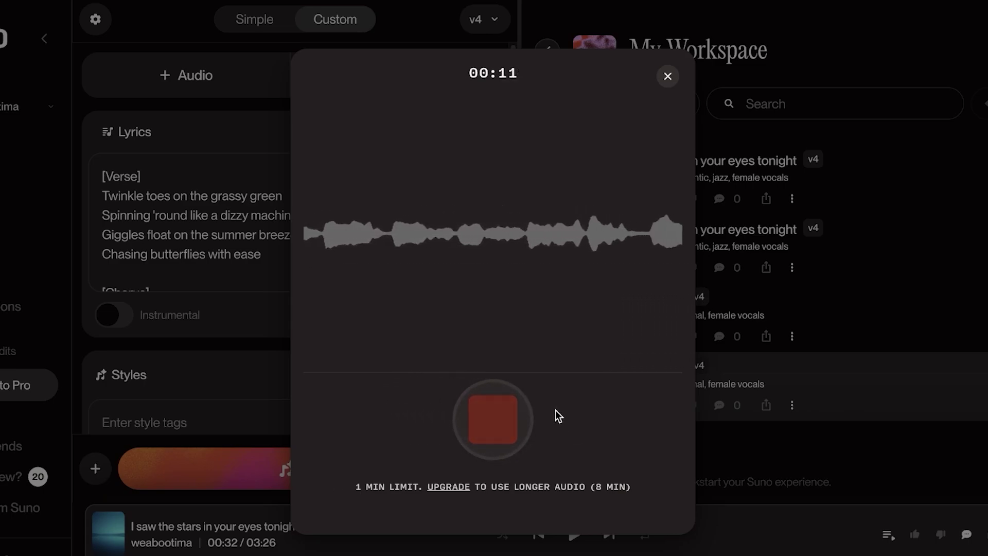
pyautogui.click(502, 422)
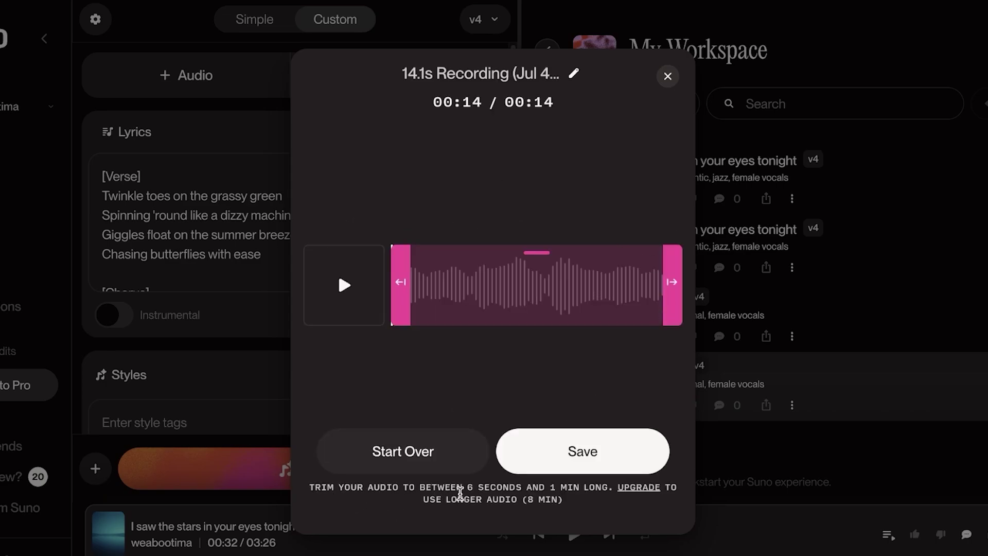
pyautogui.click(583, 449)
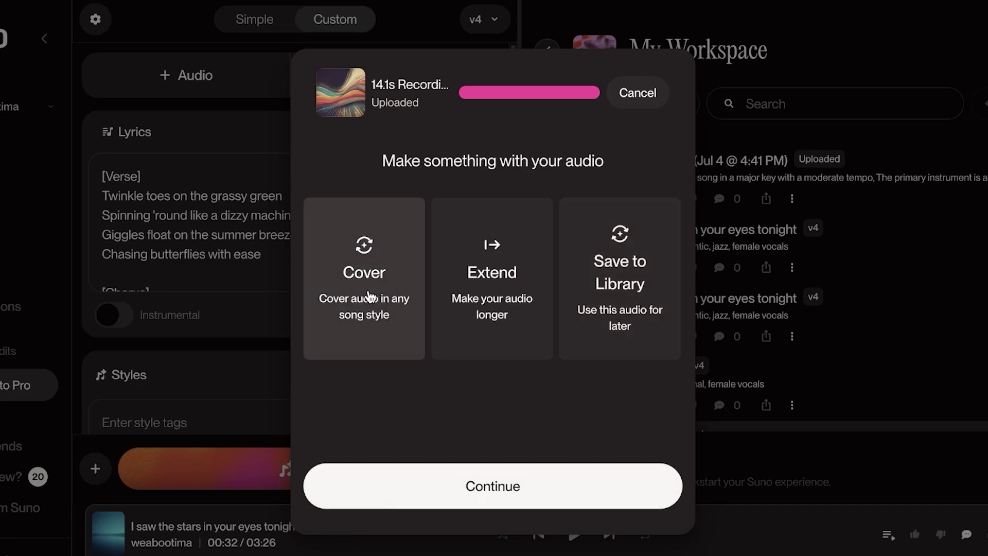
# Choose Cover for the 14.1s Recording, play it back, and empty the prefilled lyrics
pyautogui.click(453, 484)
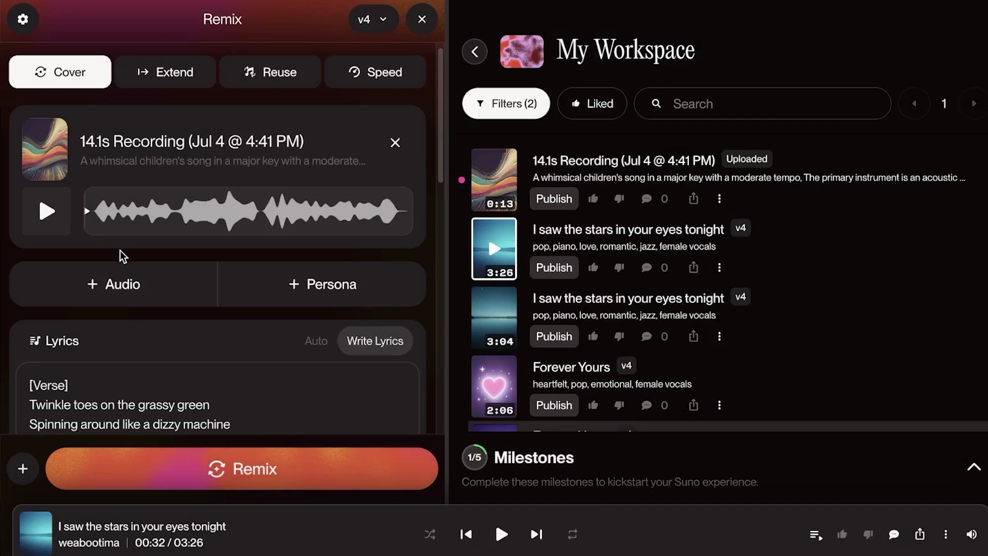
pyautogui.scroll(-2, 123, 256)
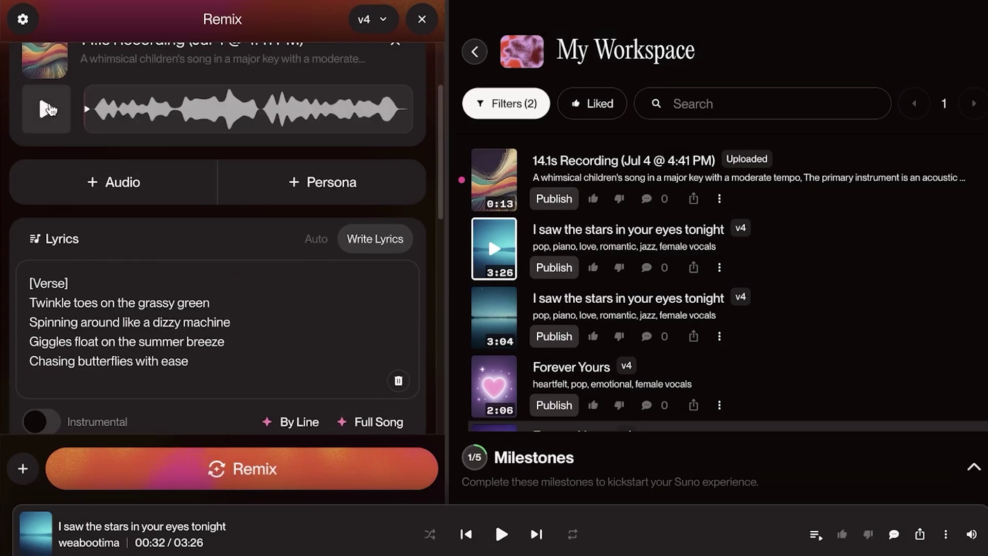
pyautogui.click(47, 109)
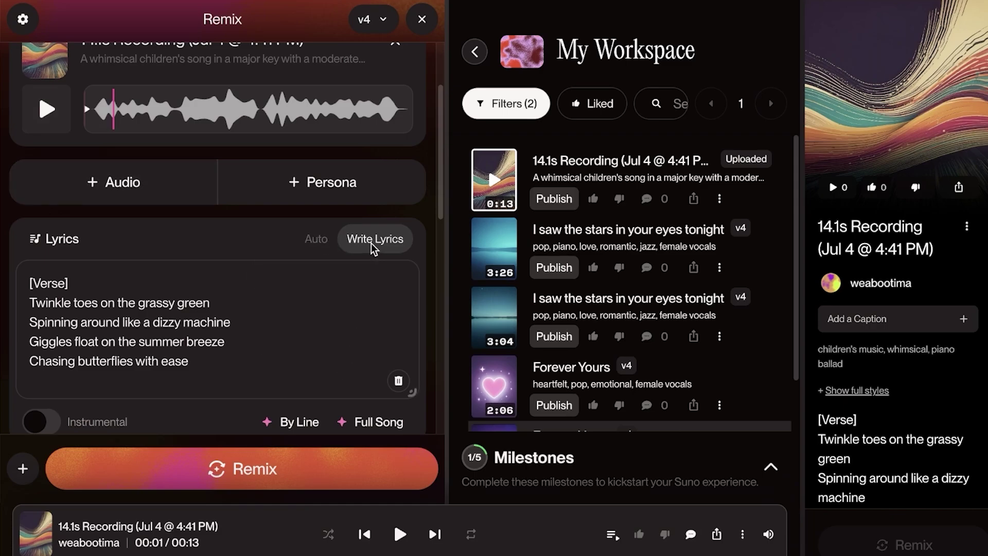
pyautogui.scroll(-1, 399, 373)
pyautogui.click(399, 369)
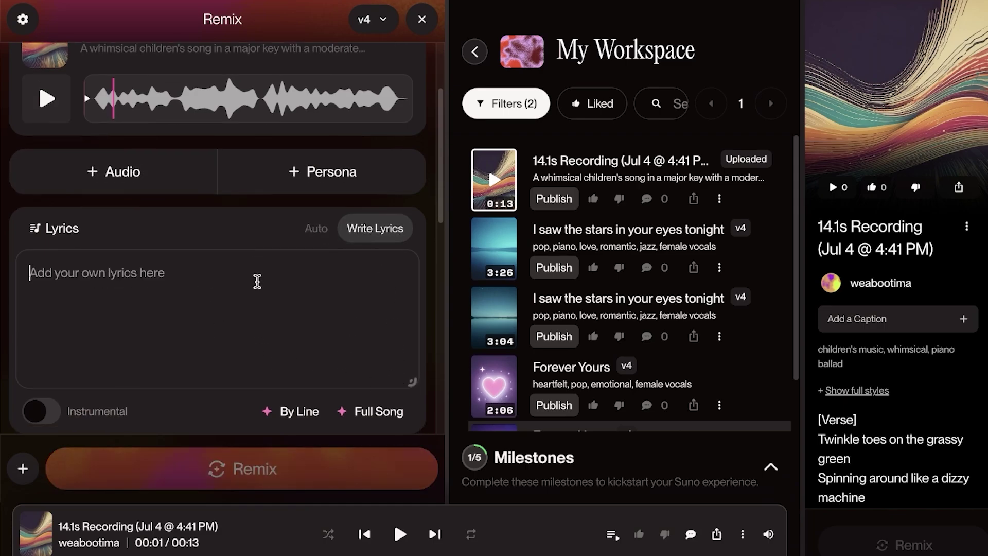
# Generate full-song lyric options and pick the second Little Star Parade lyrics
pyautogui.scroll(3, 256, 288)
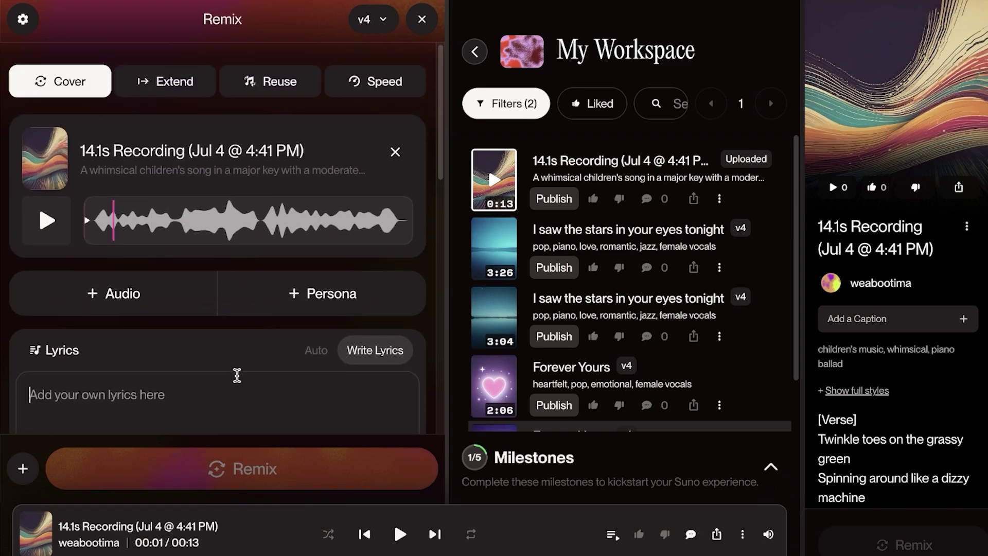
pyautogui.scroll(-3, 297, 375)
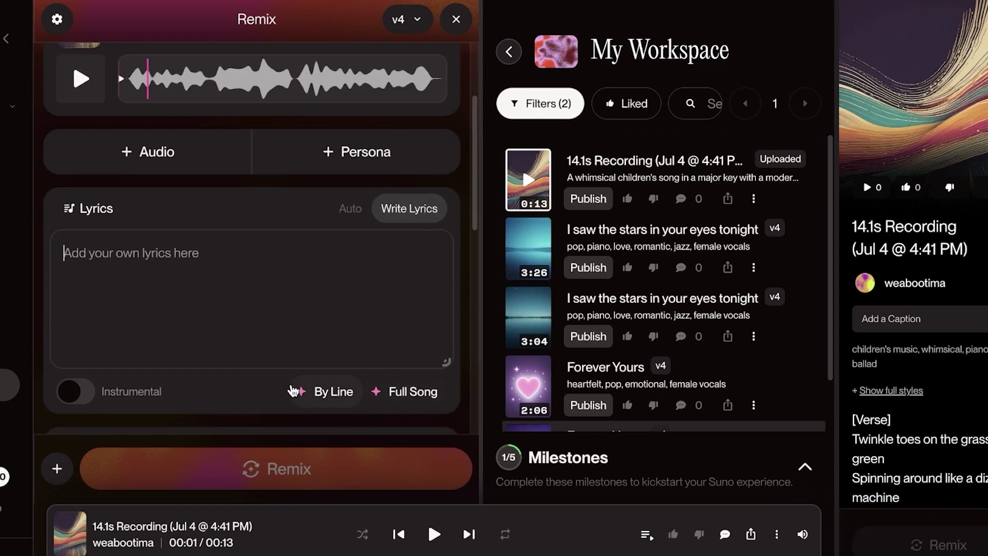
pyautogui.click(365, 394)
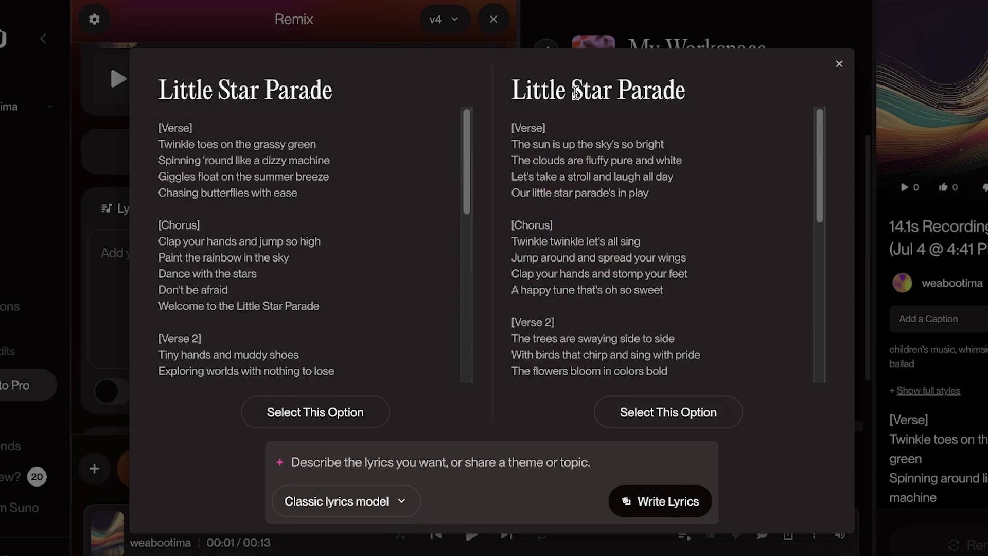
pyautogui.click(703, 424)
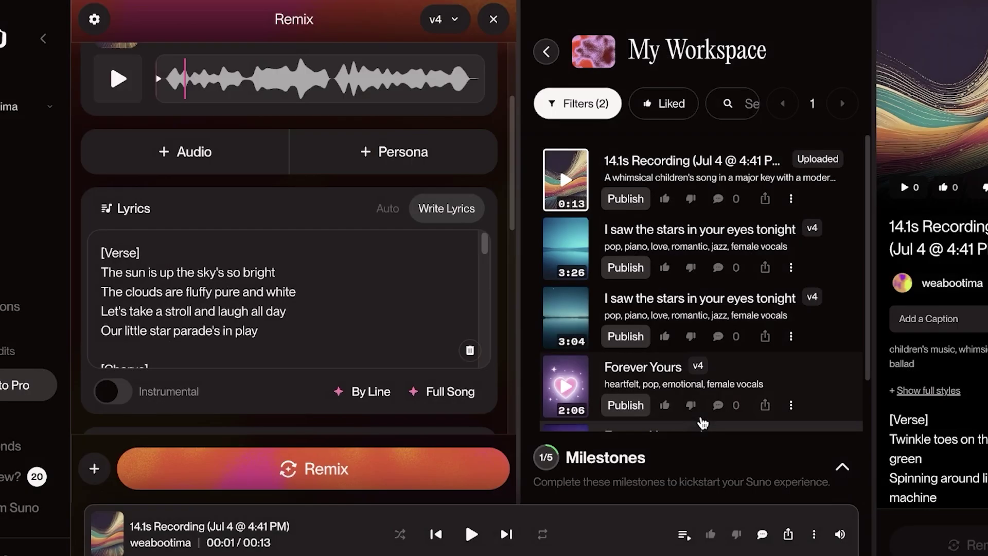
# Start generating the Little Star Parade cover remix
pyautogui.scroll(-5, 288, 350)
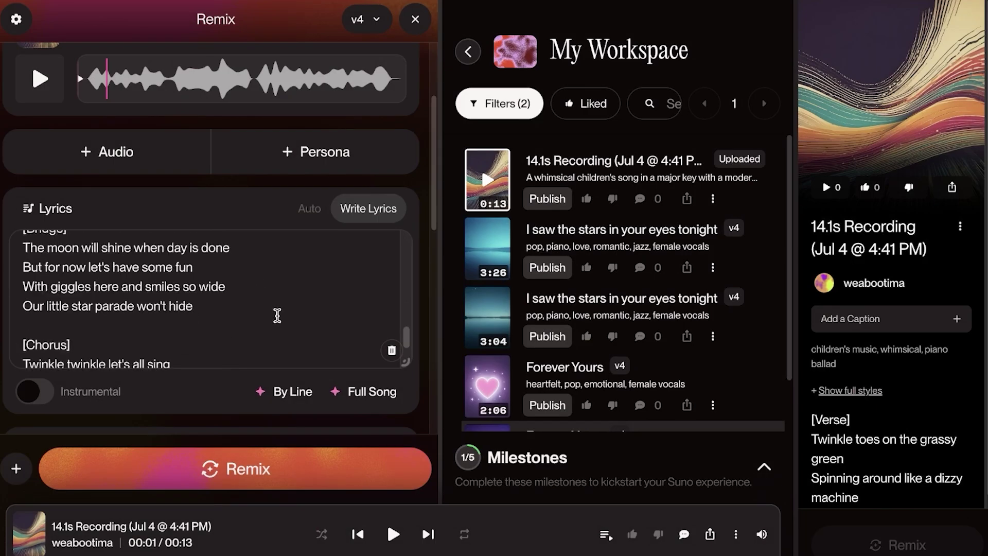
pyautogui.scroll(-6, 277, 315)
pyautogui.click(168, 282)
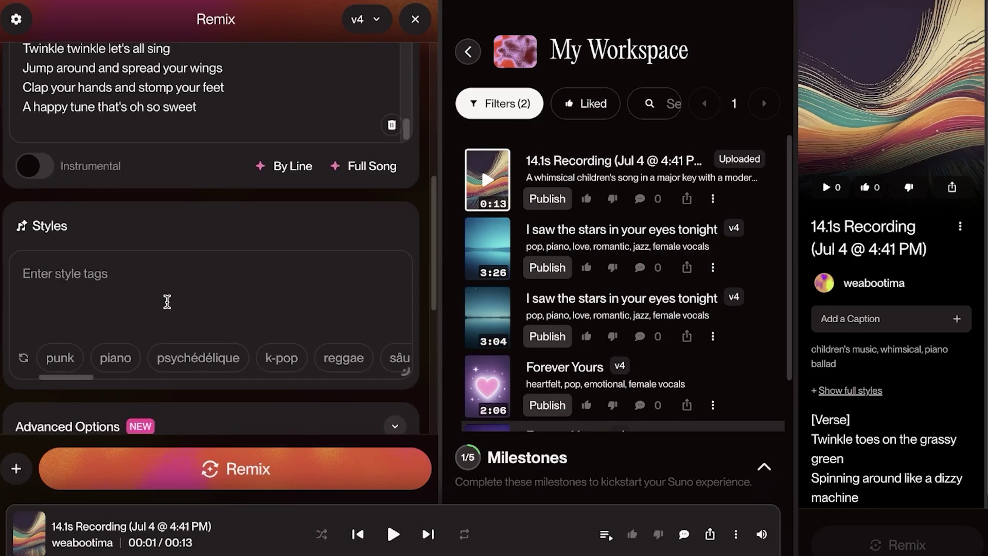
pyautogui.scroll(-3, 66, 294)
pyautogui.scroll(10, 273, 232)
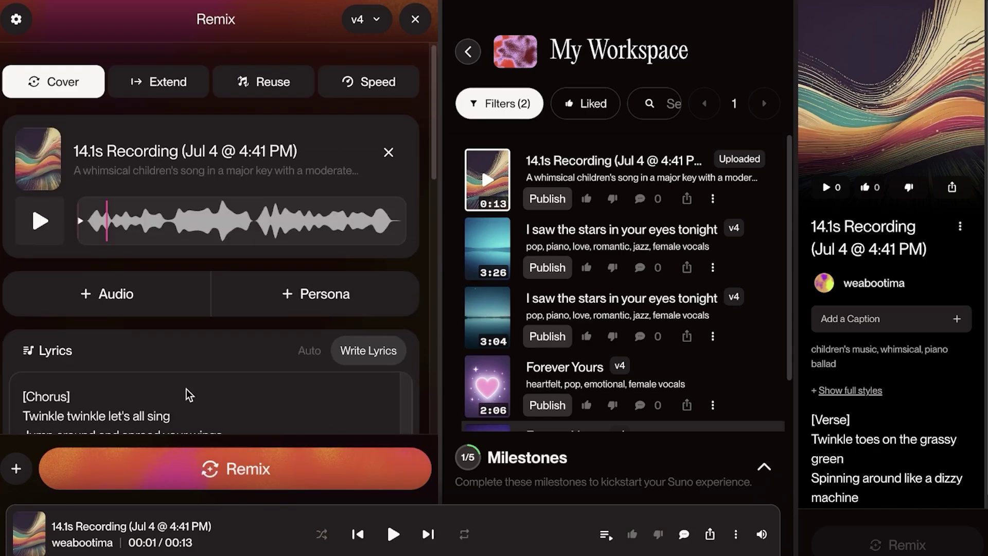
pyautogui.scroll(-1, 172, 334)
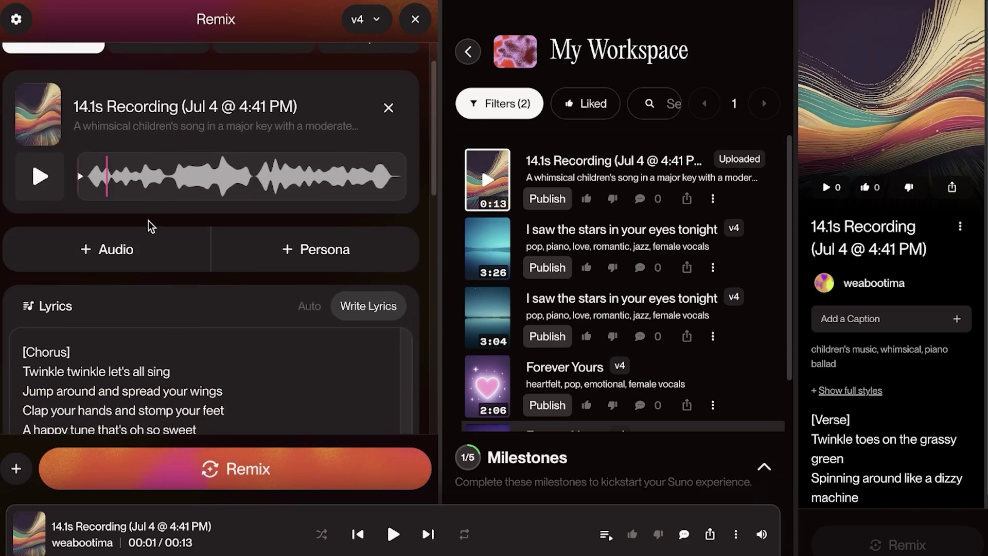
pyautogui.scroll(-1, 150, 221)
pyautogui.click(164, 474)
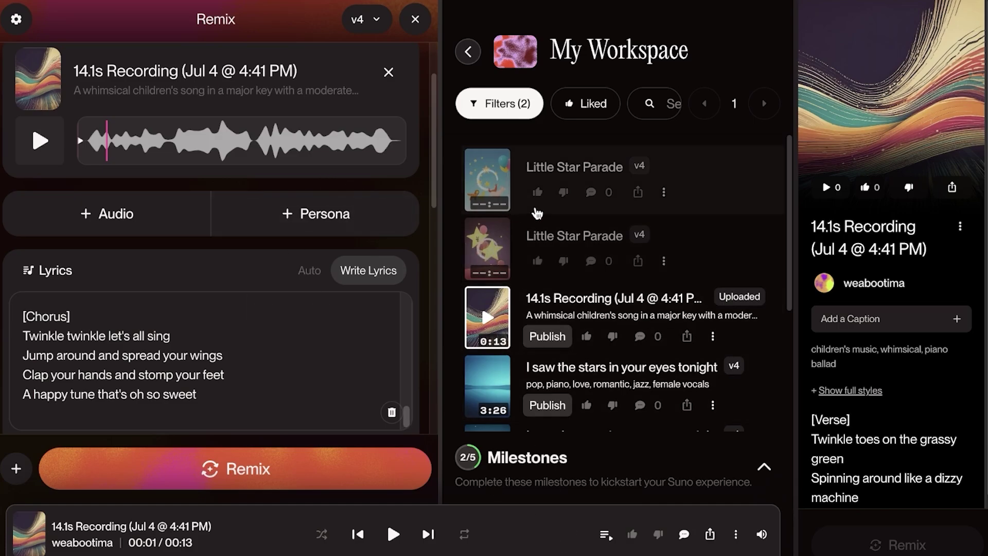
# Once both tracks finish generating, play the first Little Star Parade cover of the 14.1s Recording
pyautogui.click(489, 177)
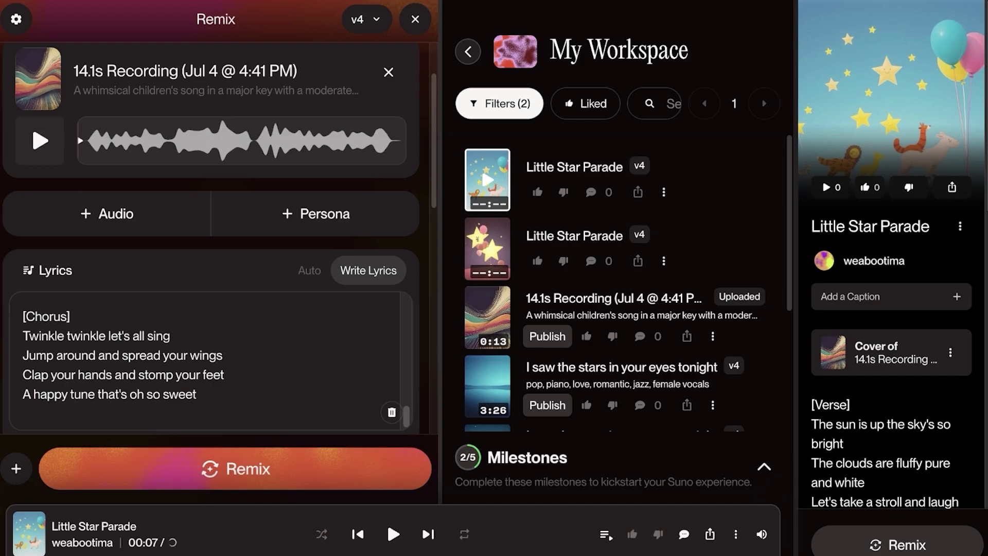
# Play and pause the second Little Star Parade cover, then replay the first and pause at 0:38
pyautogui.click(488, 250)
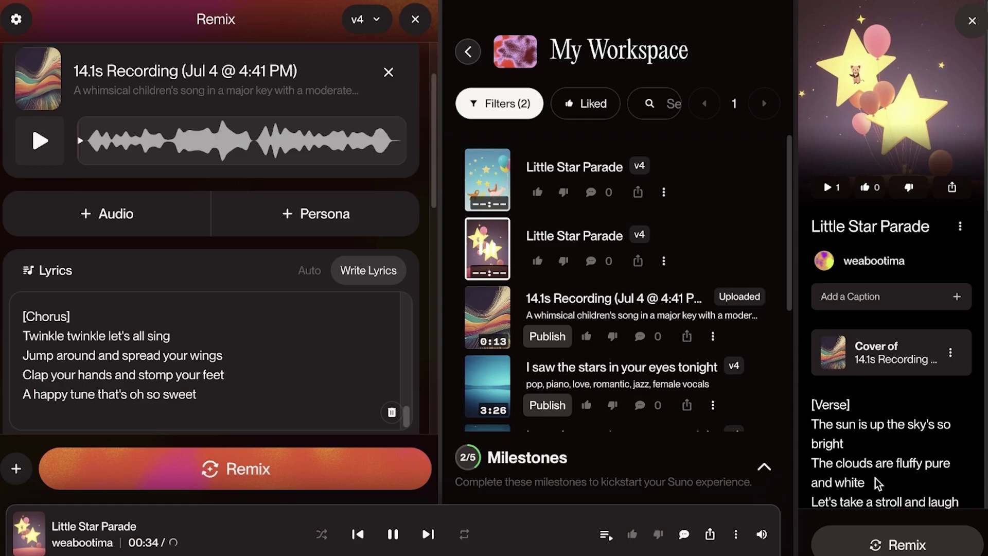
pyautogui.click(481, 253)
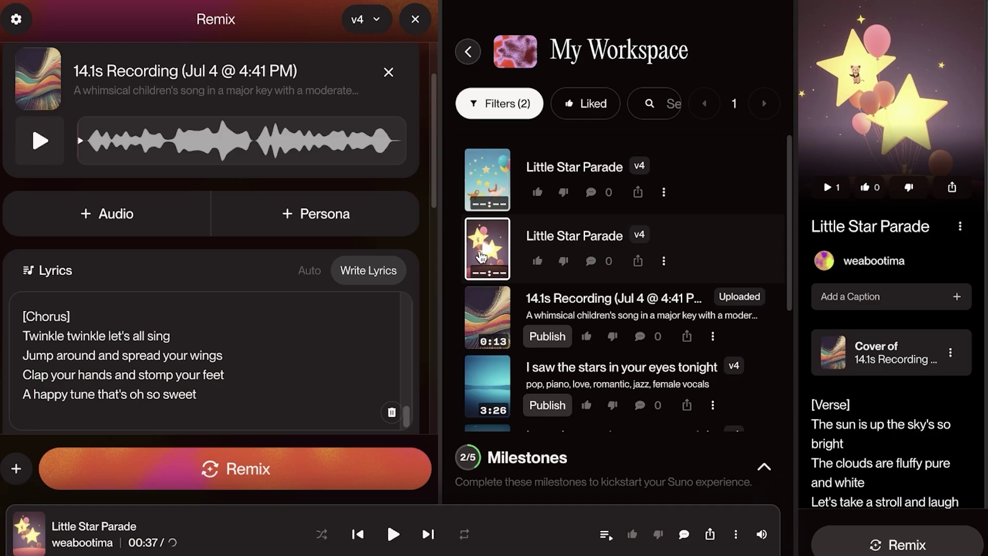
pyautogui.click(489, 180)
pyautogui.scroll(-2, 273, 272)
pyautogui.scroll(3, 244, 287)
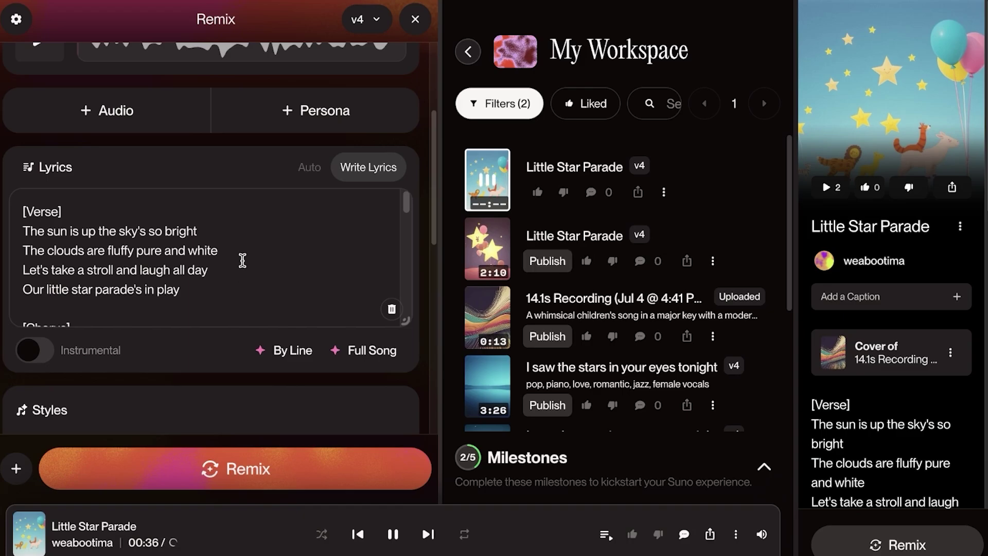
pyautogui.click(492, 190)
pyautogui.scroll(-1, 171, 380)
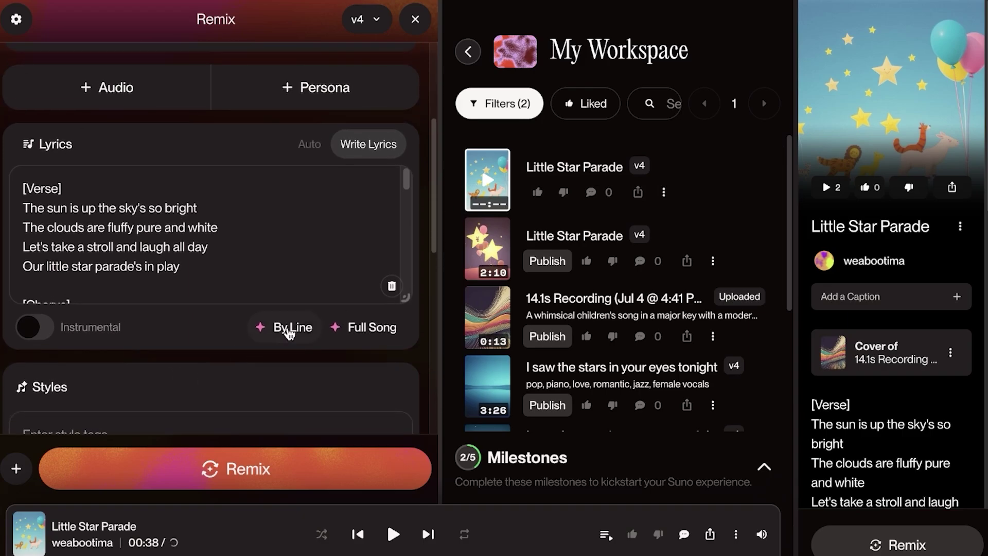
pyautogui.scroll(5, 309, 329)
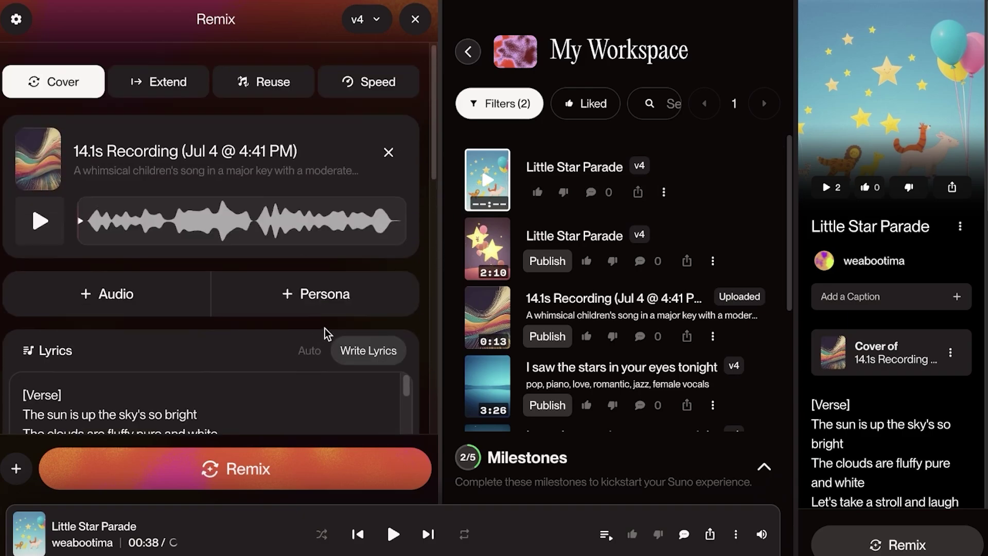
# Remove the 14.1s recording from Remix and start a new voice recording via + Audio > Record
pyautogui.click(385, 149)
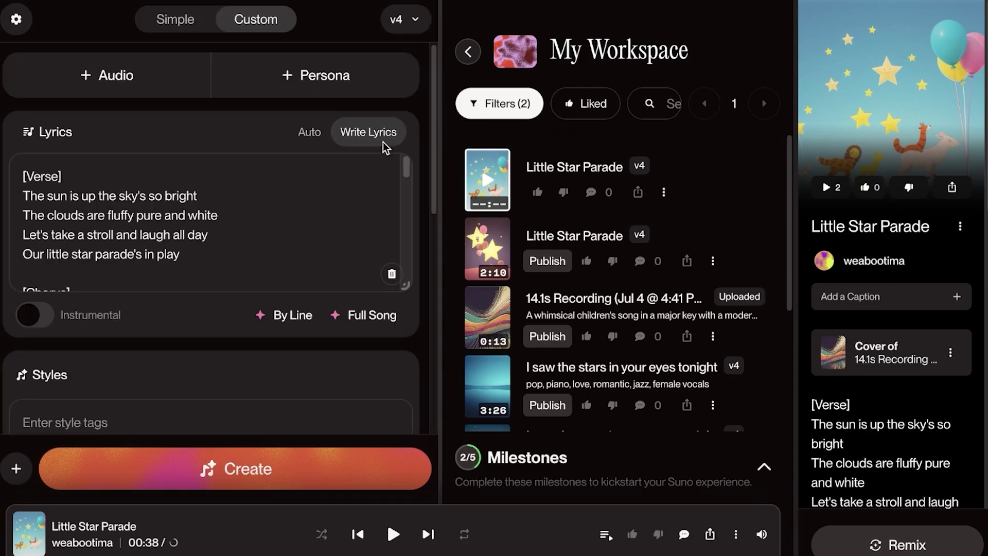
pyautogui.click(64, 81)
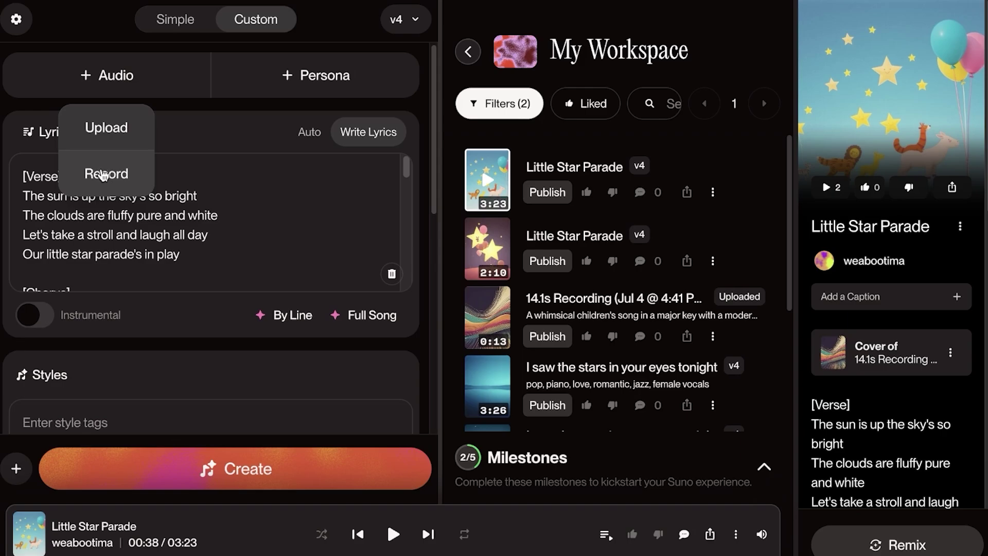
pyautogui.click(105, 175)
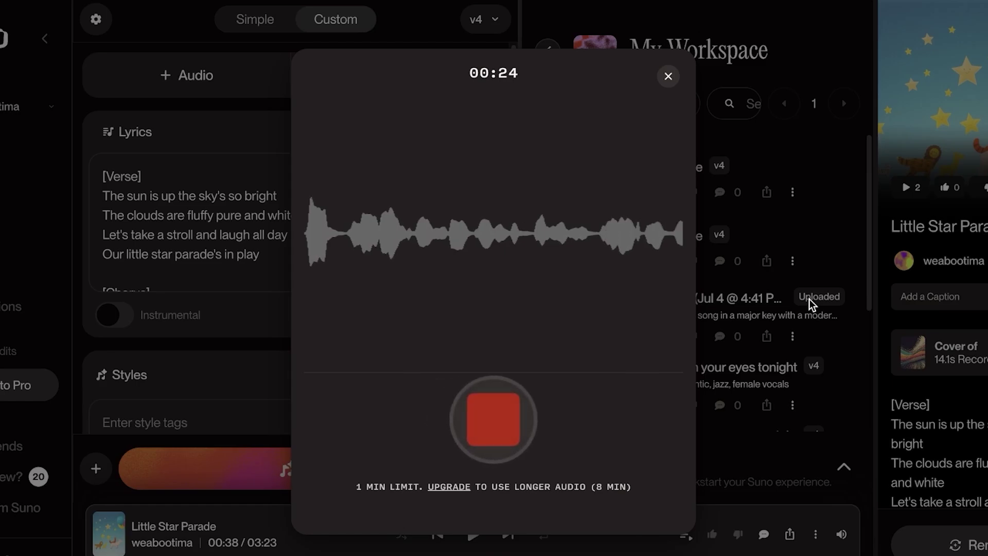
# Stop the voice recording at about 27 seconds, save and upload it, and continue as a Cover
pyautogui.click(495, 418)
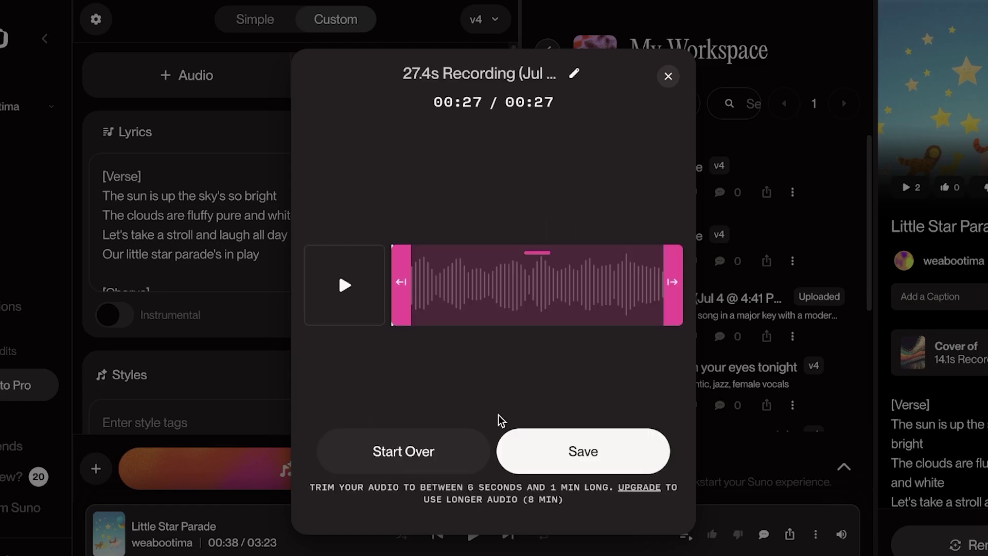
pyautogui.click(582, 450)
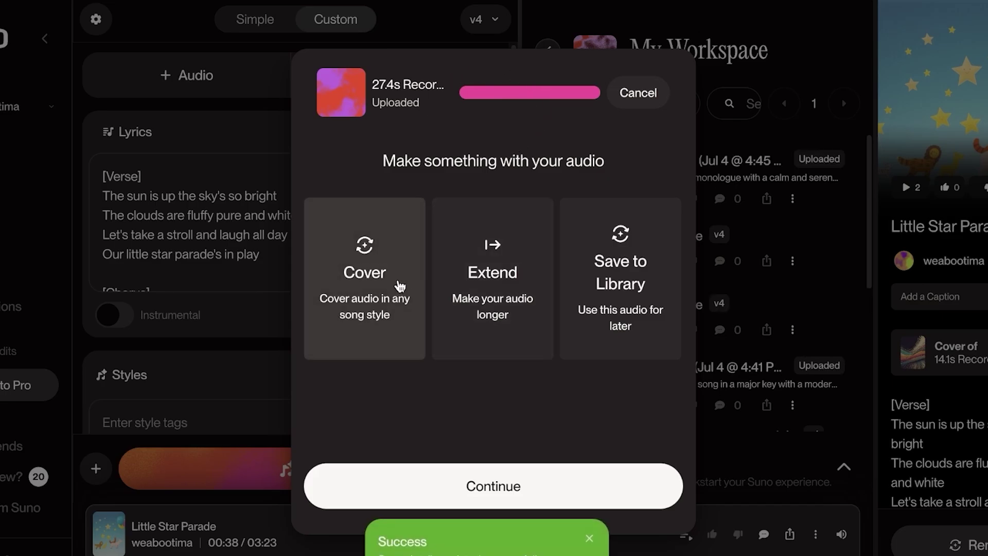
pyautogui.click(443, 494)
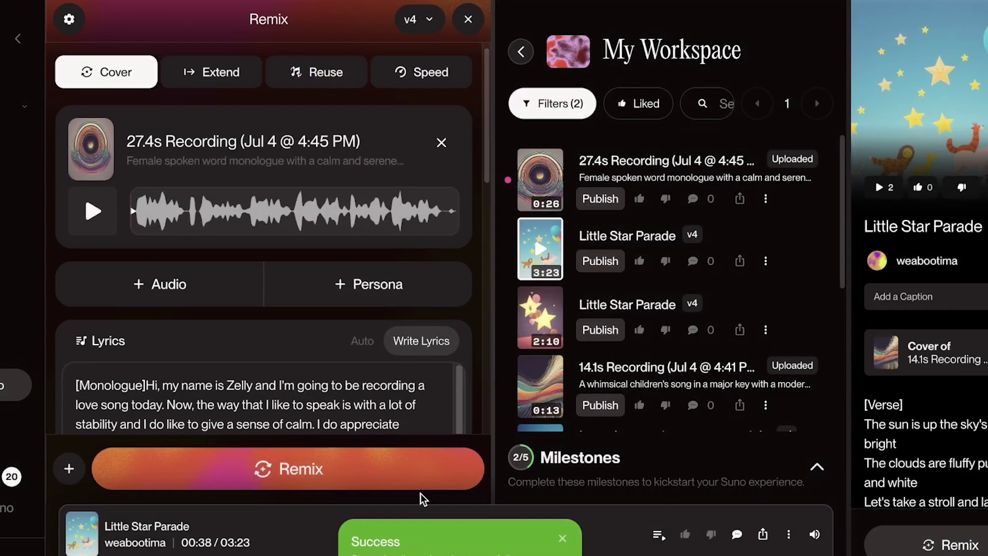
# Generate AI full-song lyrics with the Classic model from the prompt 'love song'
pyautogui.scroll(-2, 262, 308)
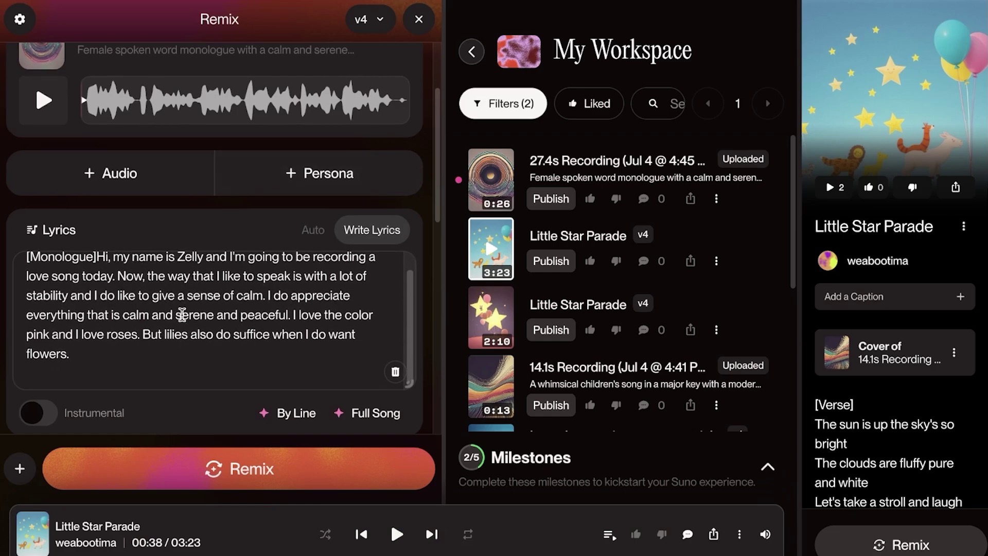
pyautogui.scroll(-1, 355, 263)
pyautogui.click(371, 372)
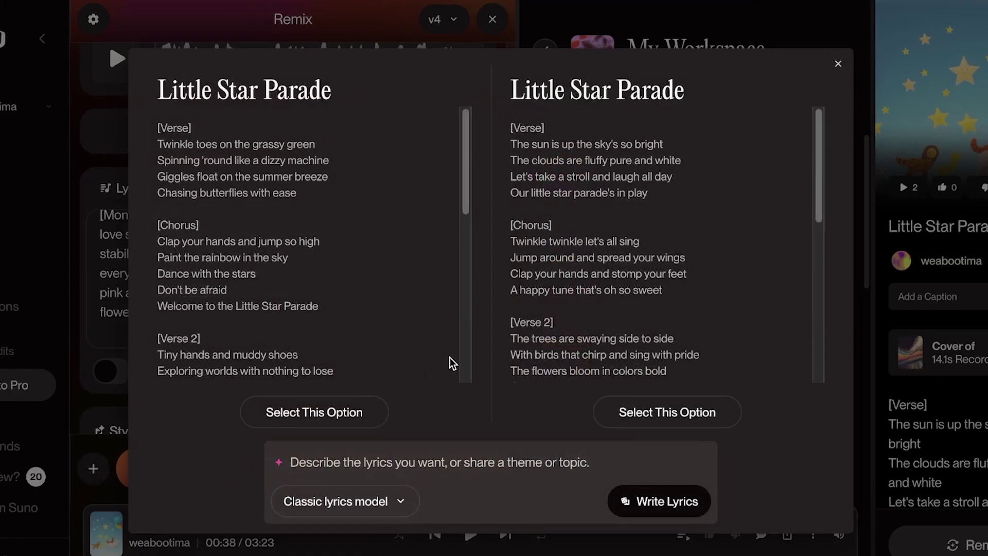
pyautogui.click(356, 501)
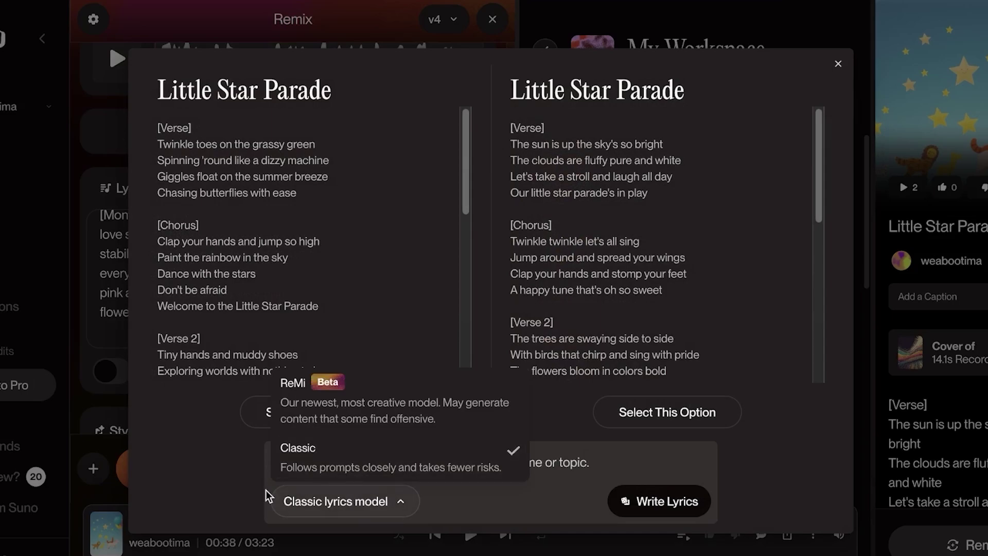
pyautogui.click(416, 456)
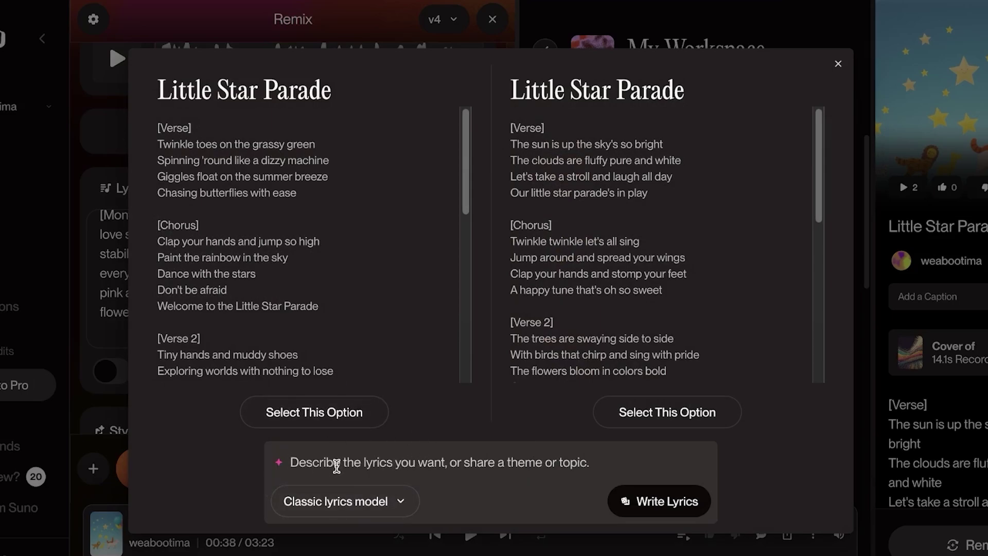
pyautogui.write('love song')
pyautogui.press('Return')
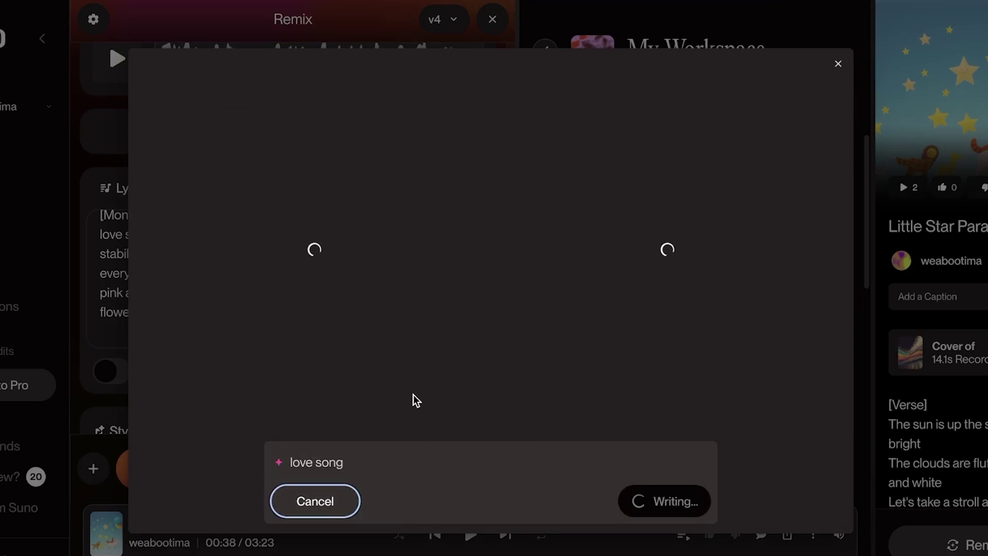
pyautogui.click(376, 465)
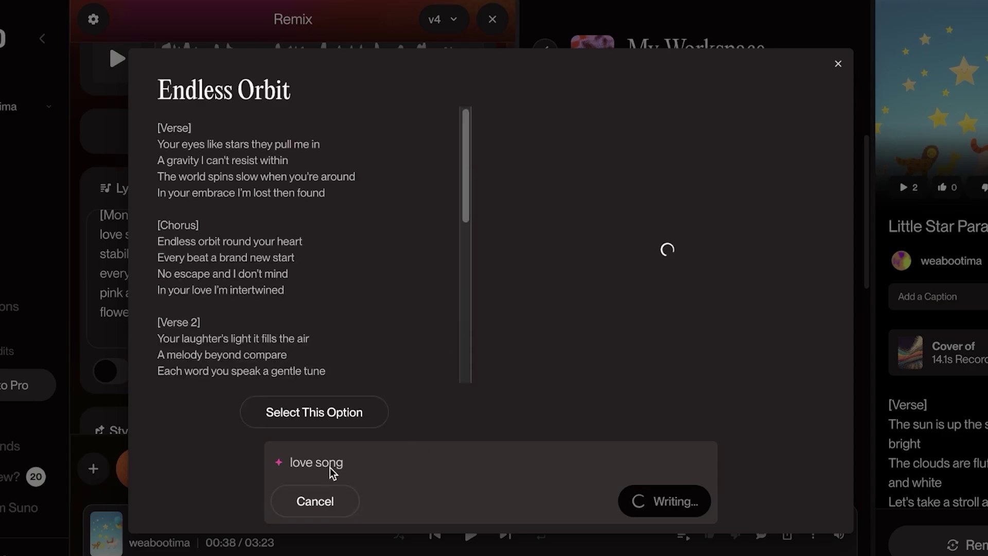
# Copy the Endless Orbit verse and chorus and paste them over the monologue lyrics
pyautogui.moveTo(157, 140); pyautogui.dragTo(332, 298)
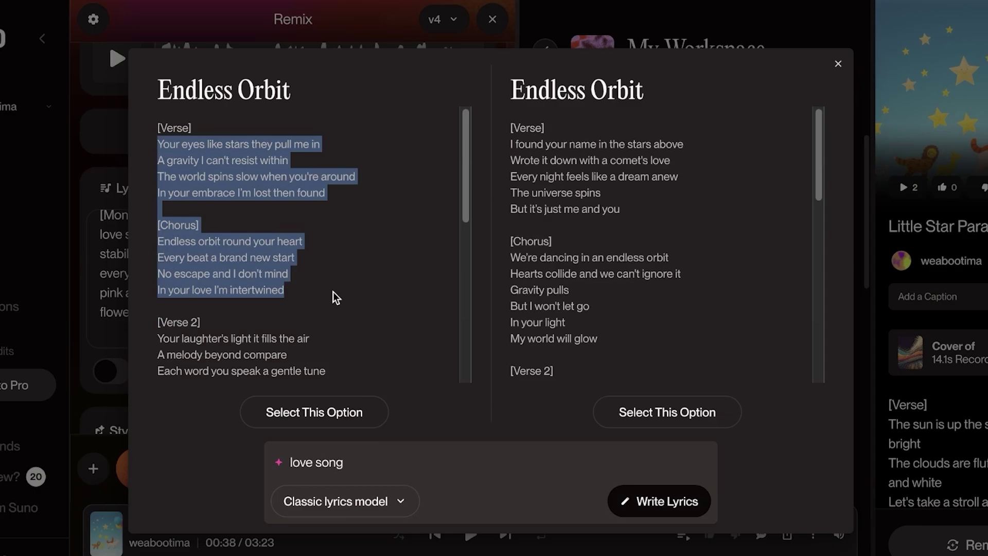
pyautogui.rightClick(230, 252)
pyautogui.click(257, 289)
pyautogui.click(838, 64)
pyautogui.tripleClick(233, 229)
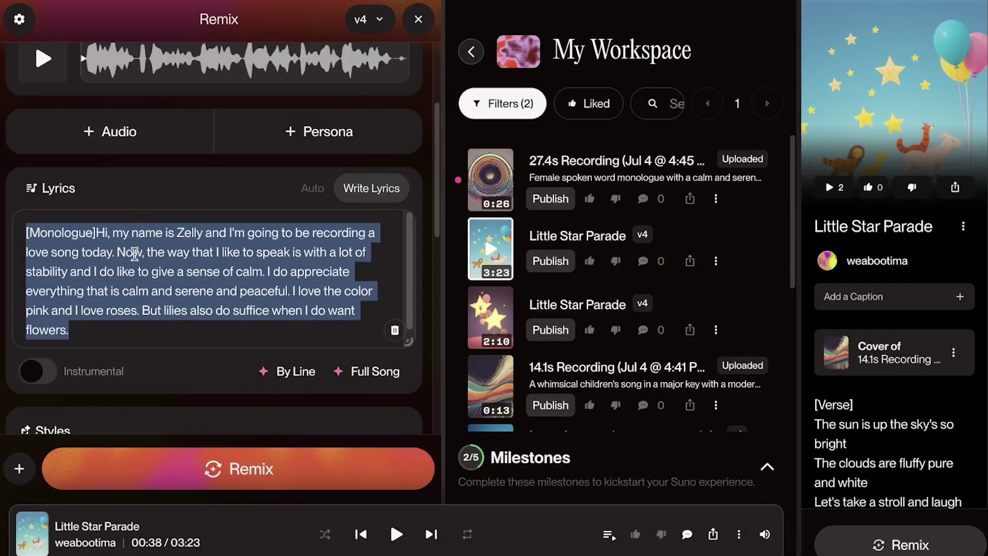
pyautogui.hotkey('ctrl', 'v')
pyautogui.scroll(10, 255, 315)
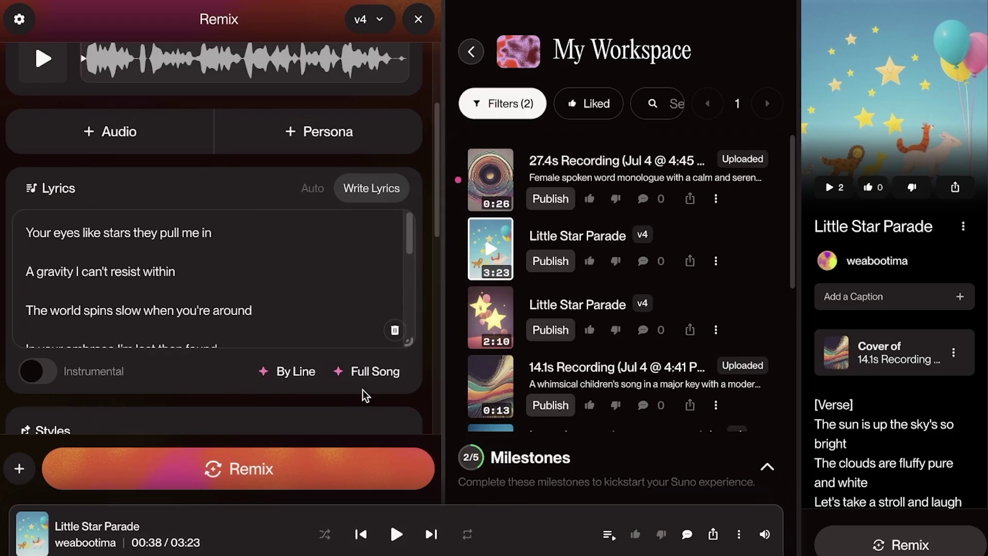
# Remix the 27.4s recording as a cover using the Endless Orbit lyrics
pyautogui.click(286, 377)
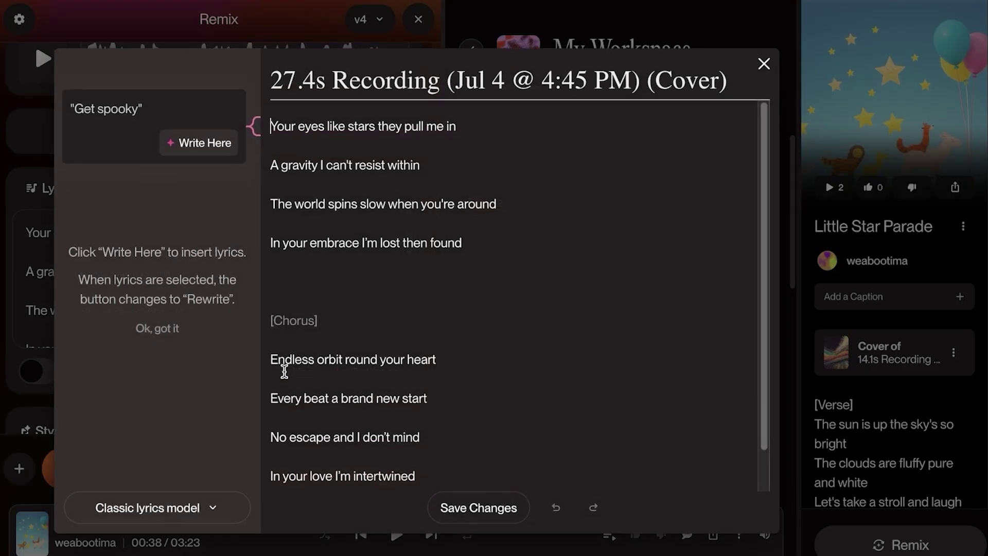
pyautogui.click(761, 64)
pyautogui.scroll(-3, 262, 315)
pyautogui.scroll(-10, 292, 369)
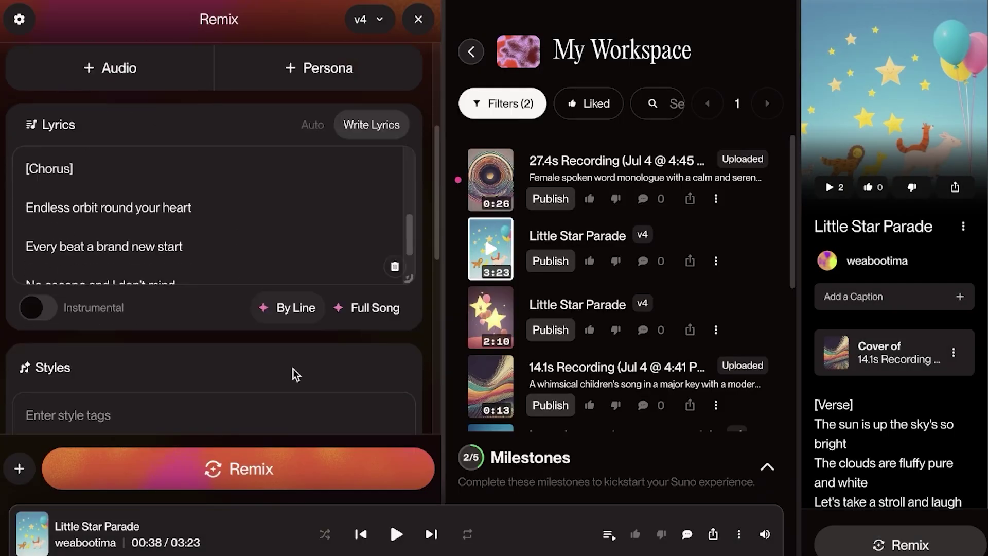
pyautogui.scroll(3, 168, 319)
pyautogui.click(281, 468)
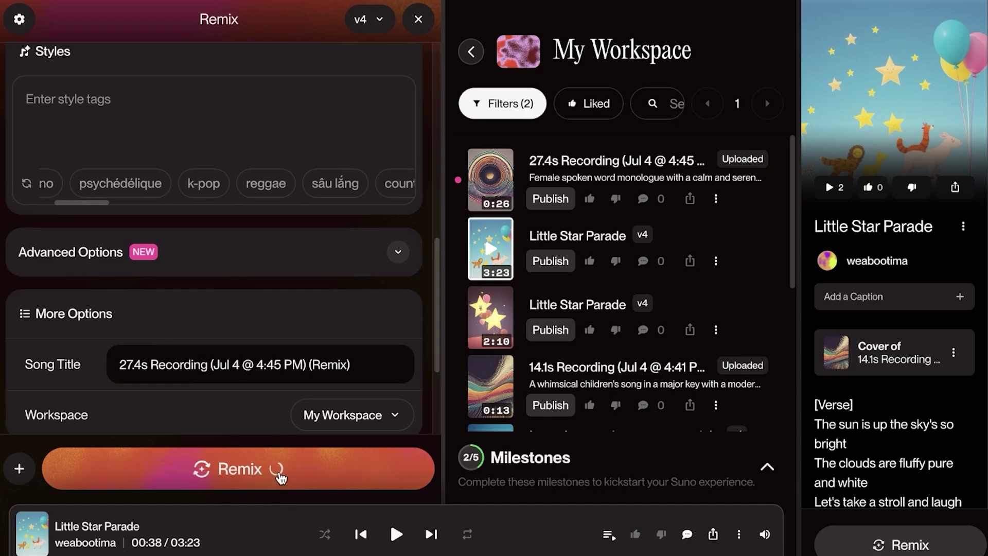
pyautogui.scroll(7, 285, 395)
pyautogui.scroll(5, 285, 371)
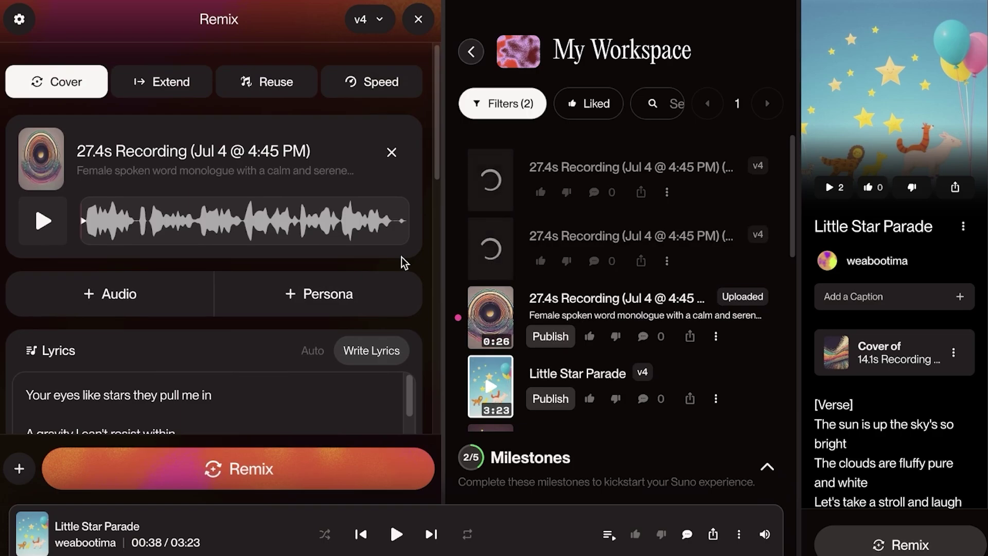
# Play and then pause the newly generated love-song remix tracks
pyautogui.click(492, 181)
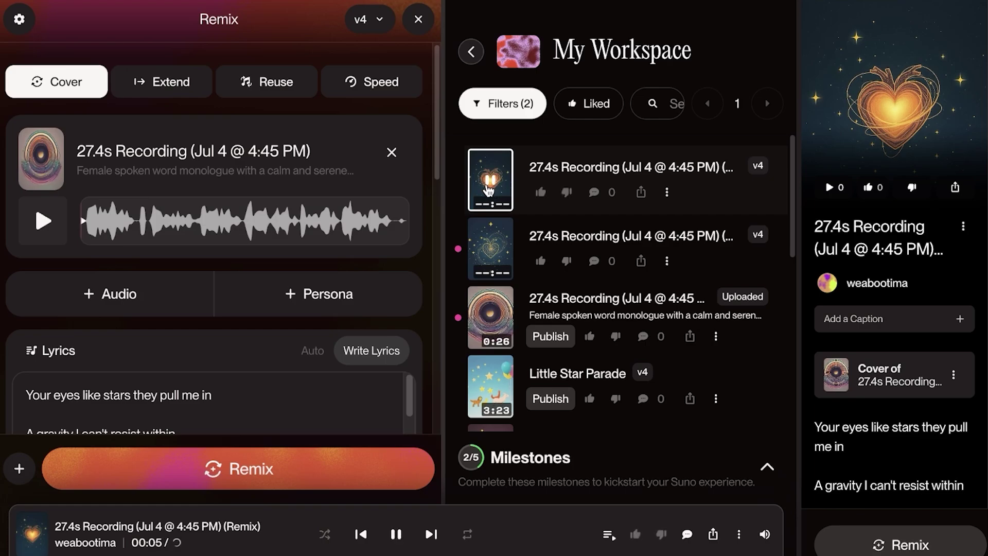
pyautogui.click(691, 262)
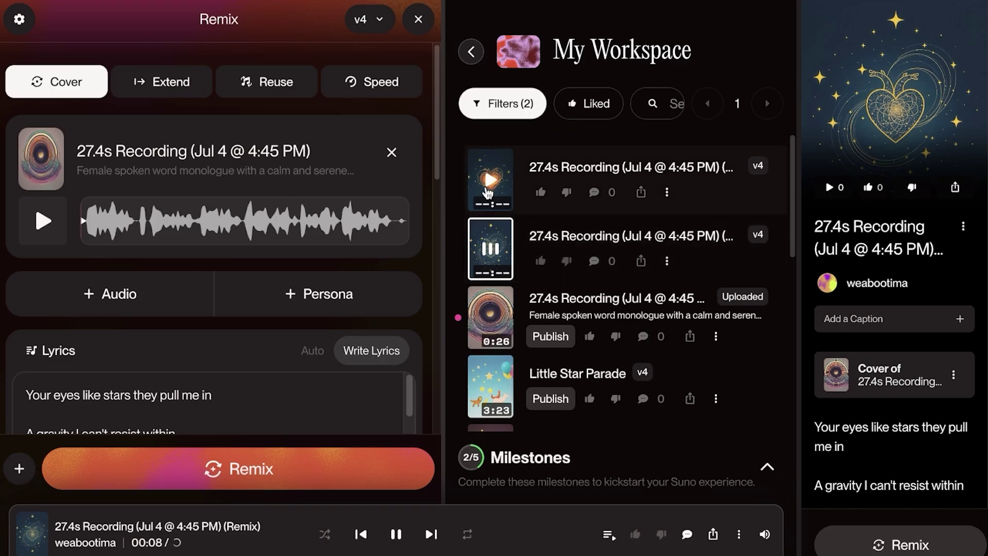
pyautogui.click(491, 252)
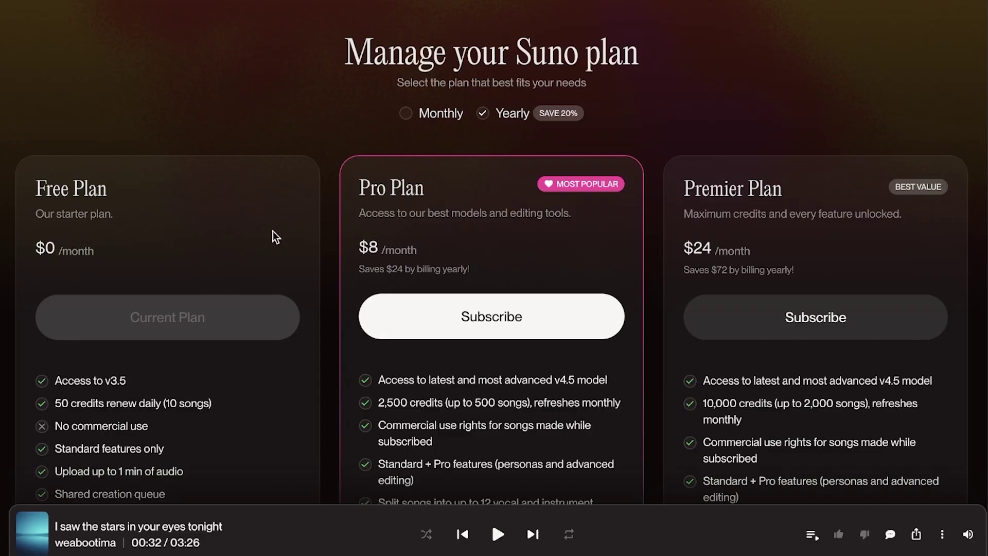
# Switch the plan page to Monthly billing, showing Pro $10 and Premier $30
pyautogui.scroll(-4, 190, 216)
pyautogui.scroll(4, 190, 216)
pyautogui.scroll(-1, 191, 216)
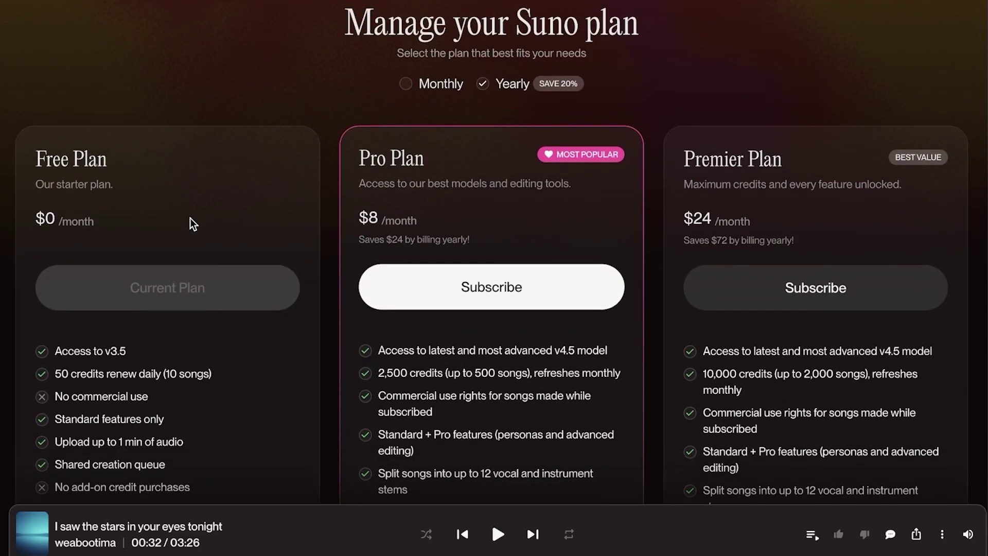
pyautogui.scroll(-3, 190, 217)
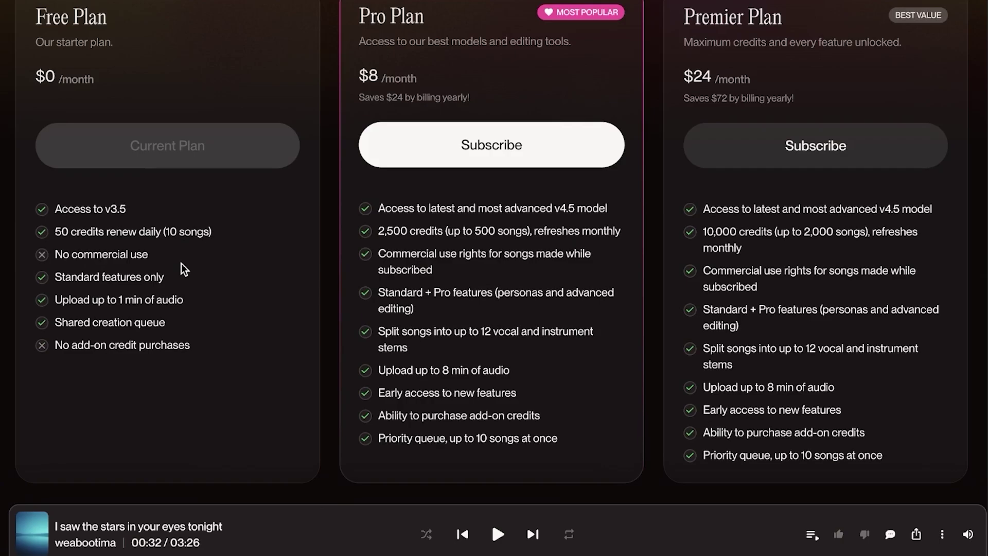
pyautogui.scroll(3, 181, 263)
pyautogui.scroll(-2, 226, 254)
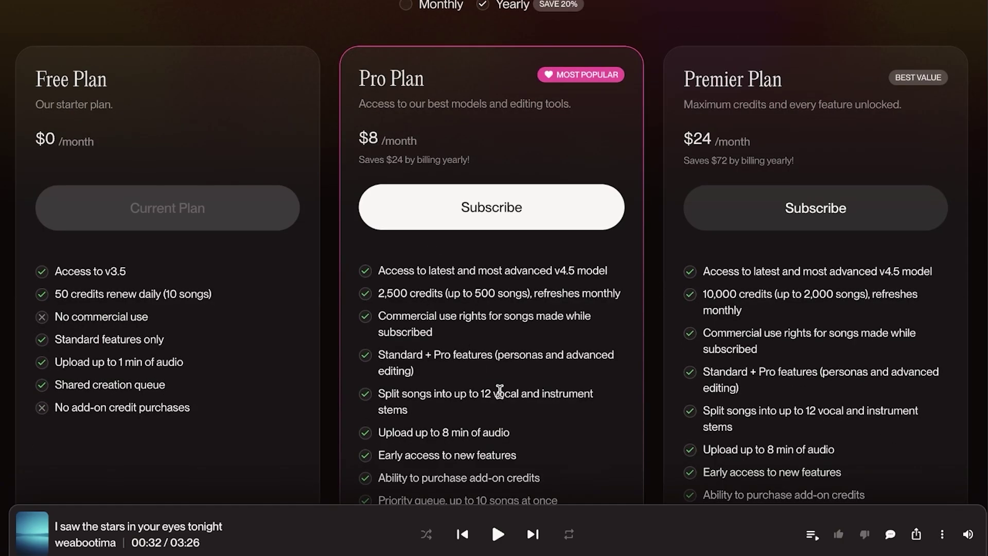
pyautogui.scroll(-1, 503, 380)
pyautogui.scroll(2, 466, 109)
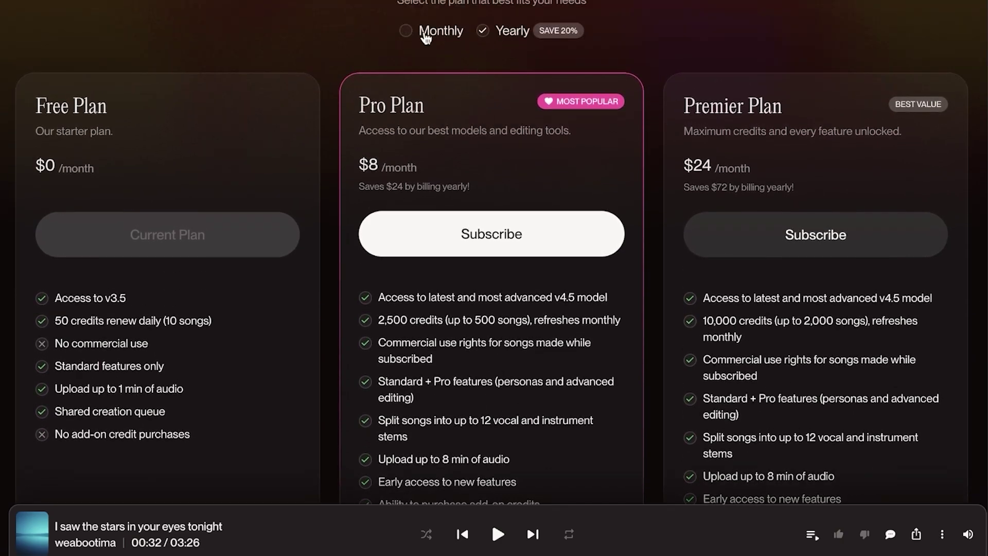
pyautogui.click(421, 32)
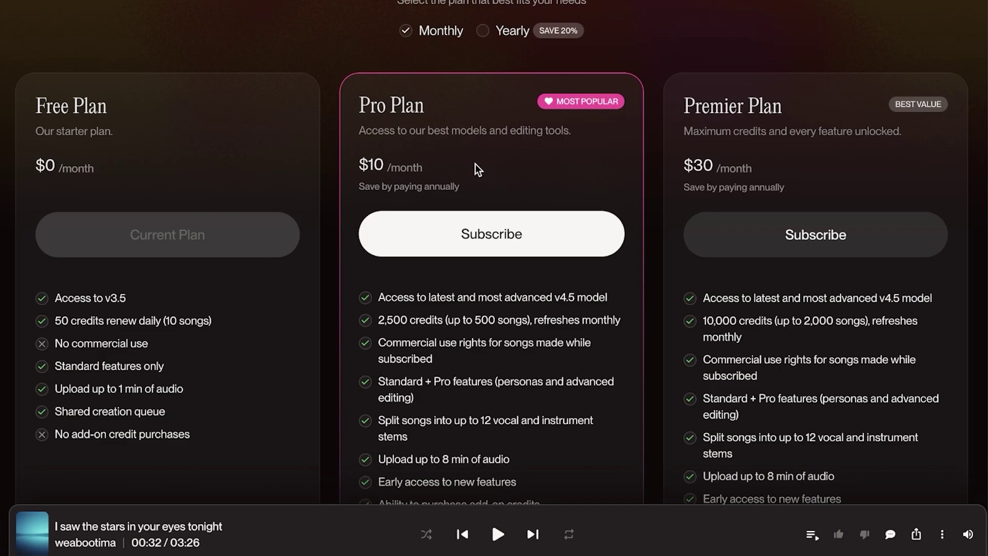
pyautogui.scroll(-4, 470, 161)
pyautogui.scroll(5, 823, 216)
pyautogui.scroll(-3, 823, 223)
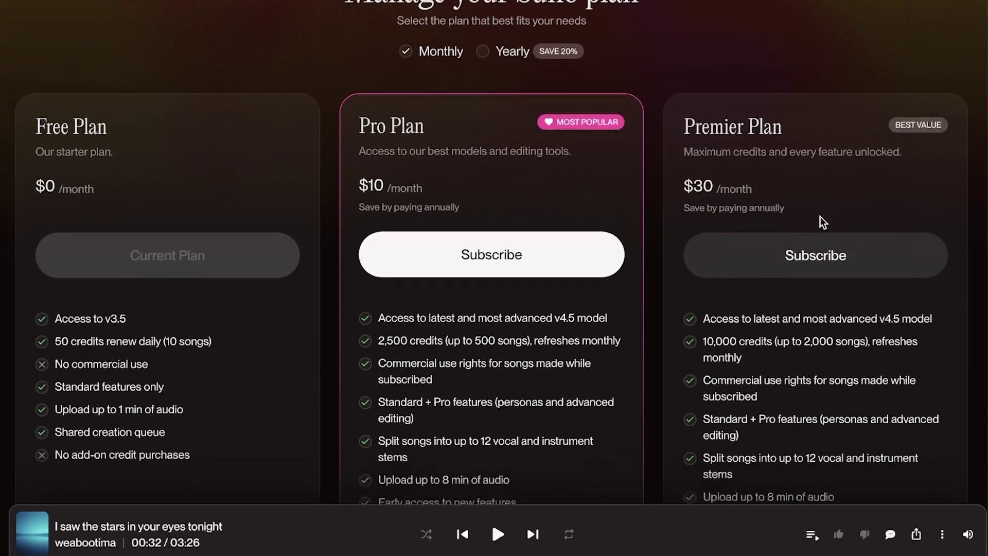
pyautogui.scroll(1, 489, 269)
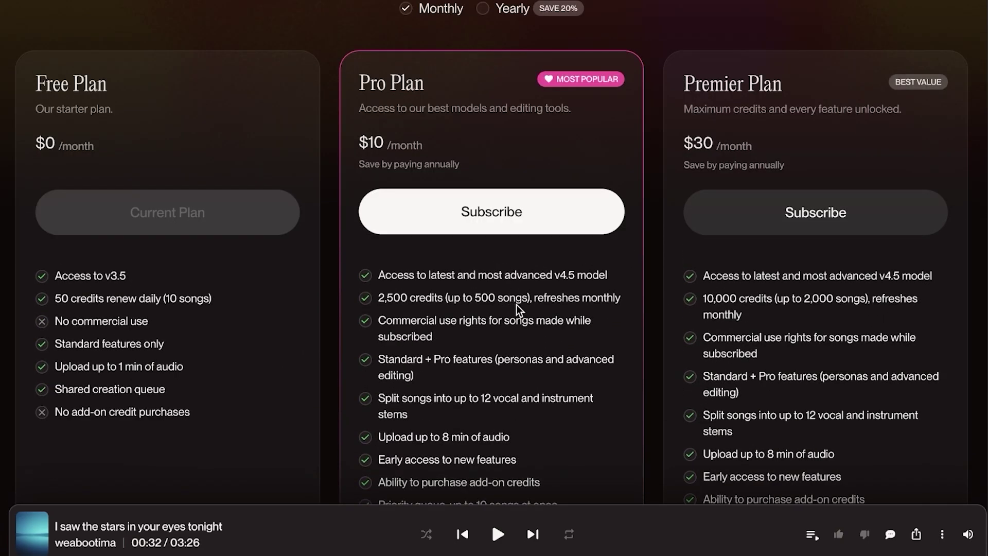
pyautogui.scroll(-1, 516, 308)
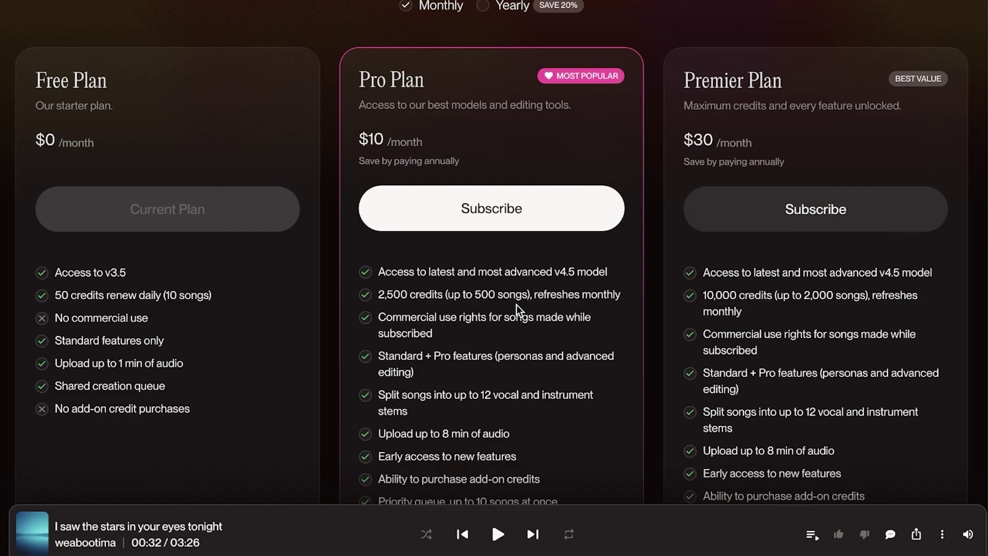